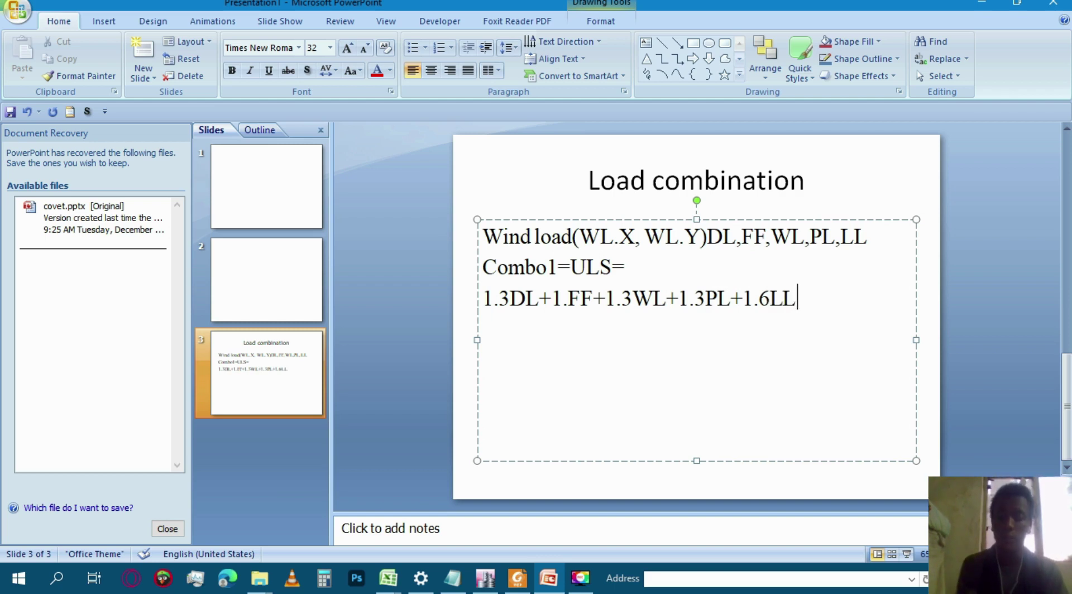
Append '=Combl' to the end of the ULS formula line, replacing the capitalised COMB1.
text(COM)
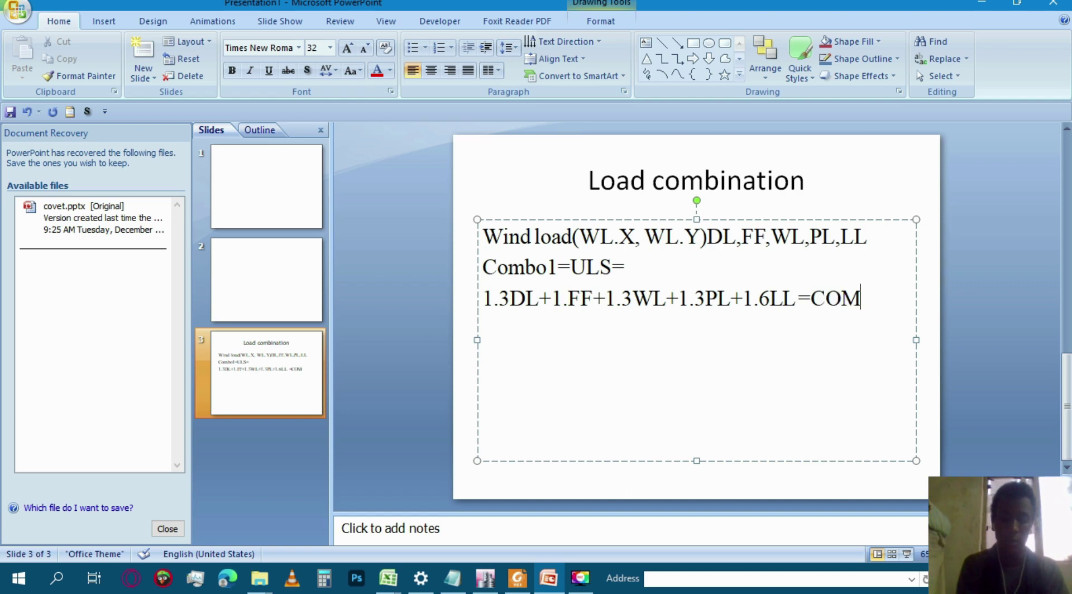
text(B1)
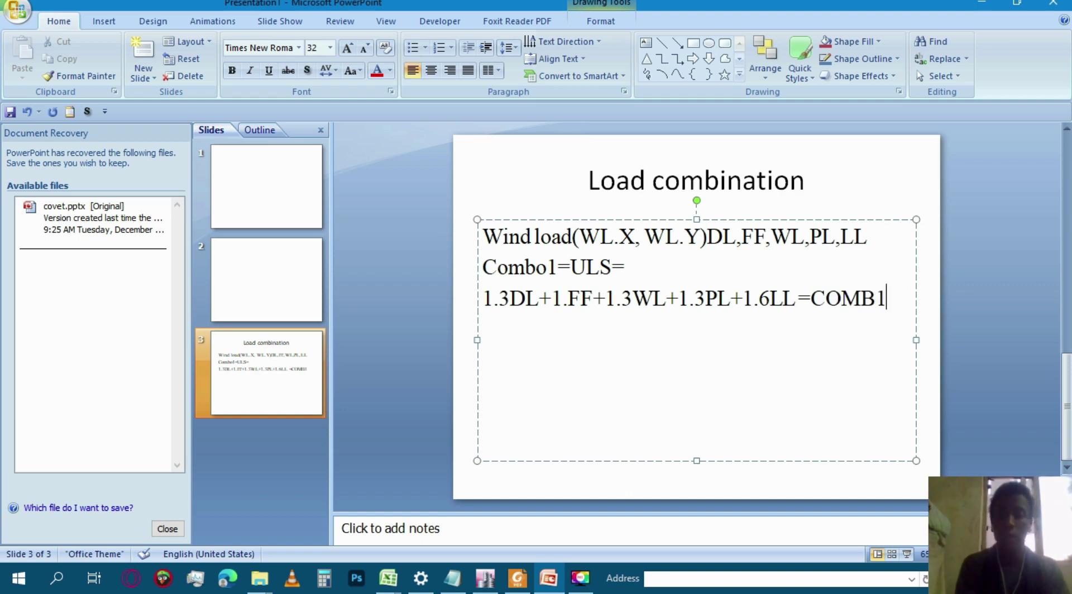
key(BackSpace)
key(BackSpace)
key(BackSpace)
key(BackSpace)
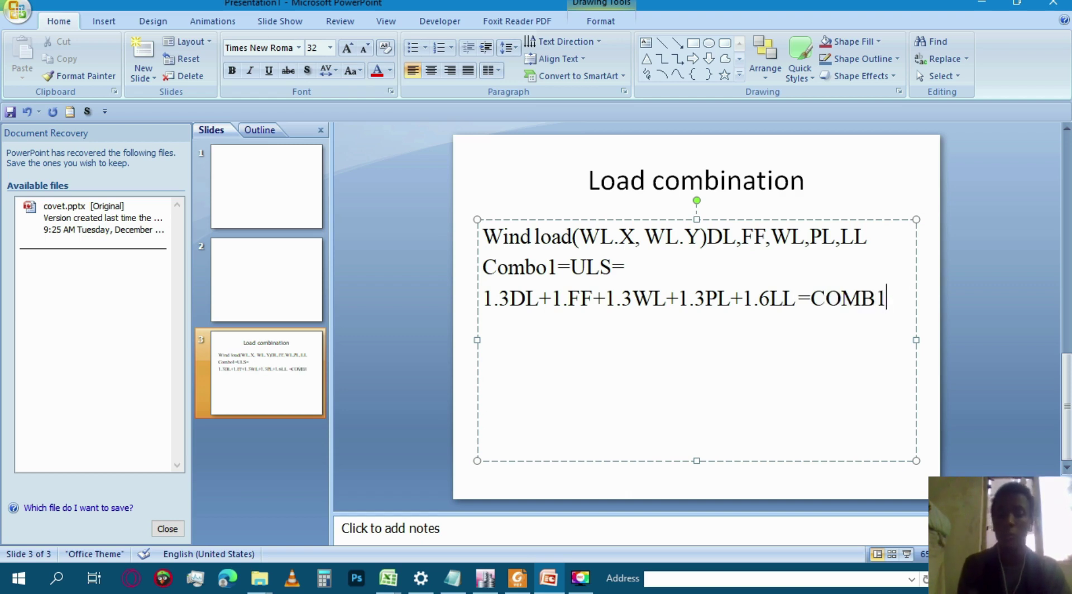
text(omb)
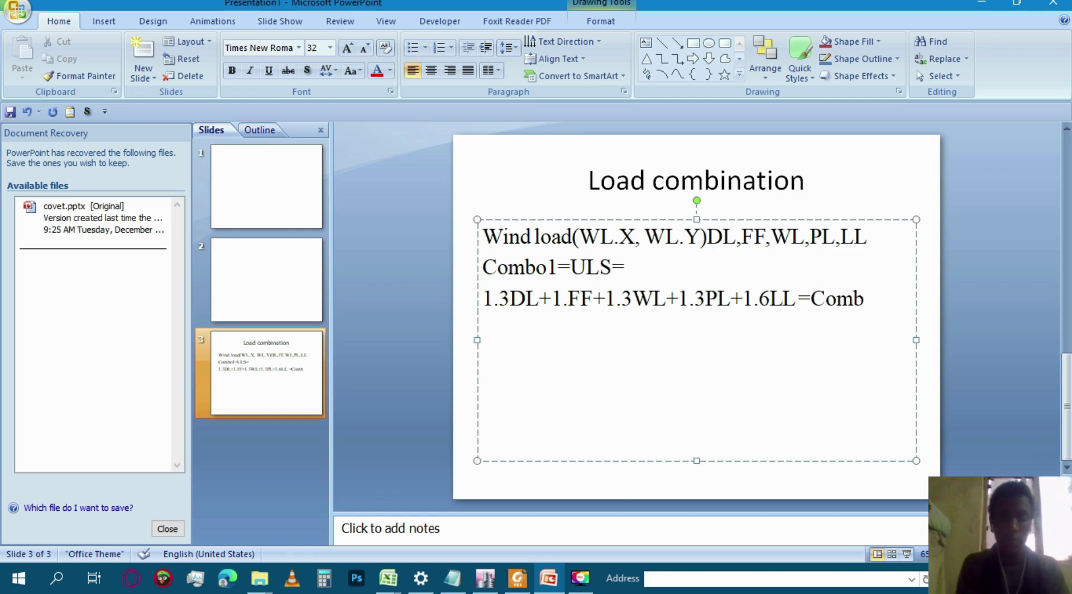
text(l)
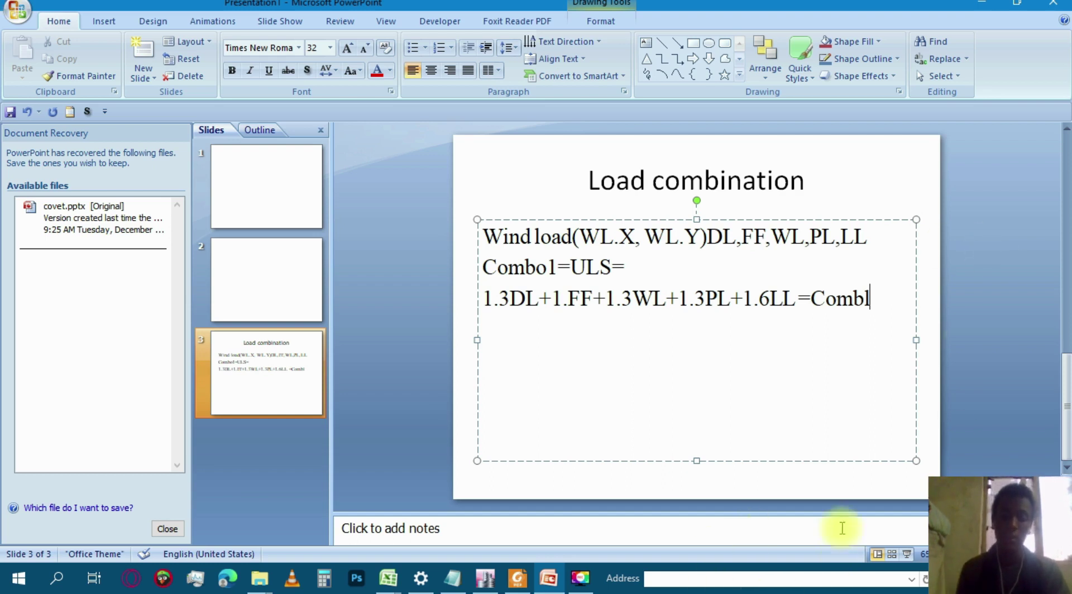
Bring up Foxit Reader showing the EBCS 1-Basis of Design document.
mouse_move(517, 579)
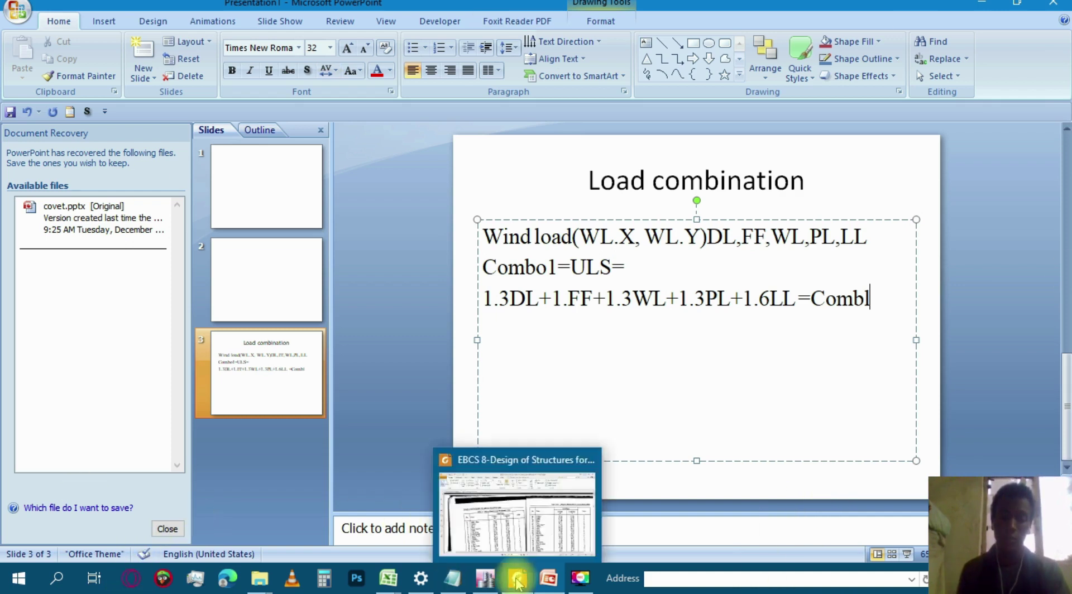
click(483, 504)
click(52, 118)
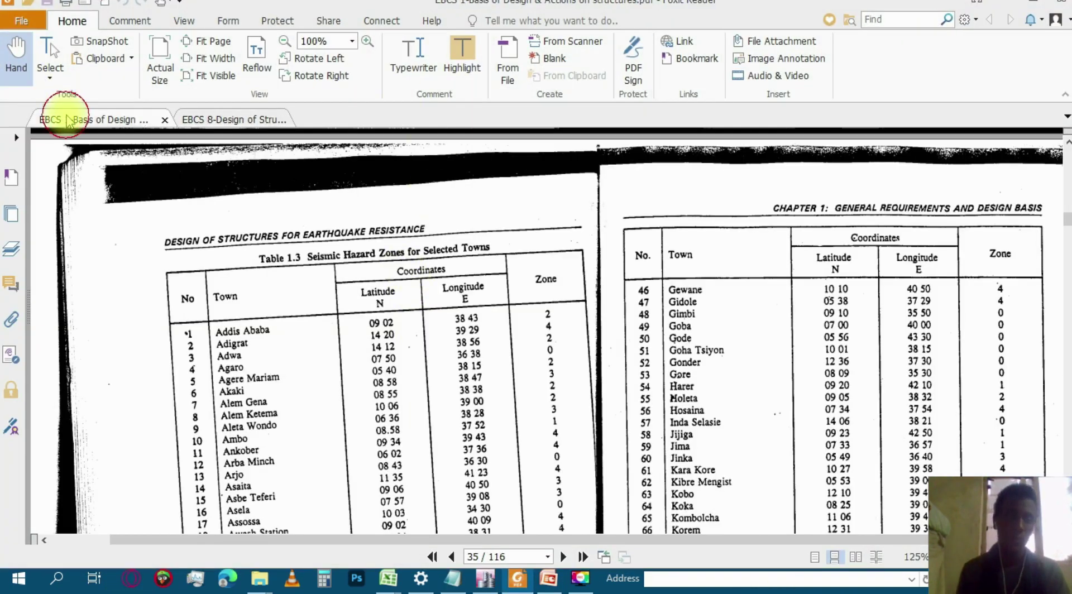
Review the EBCS 1 Case B/C safety factors and equations 1.13–1.14, then minimize the reader.
scroll(518, 273, down, 3)
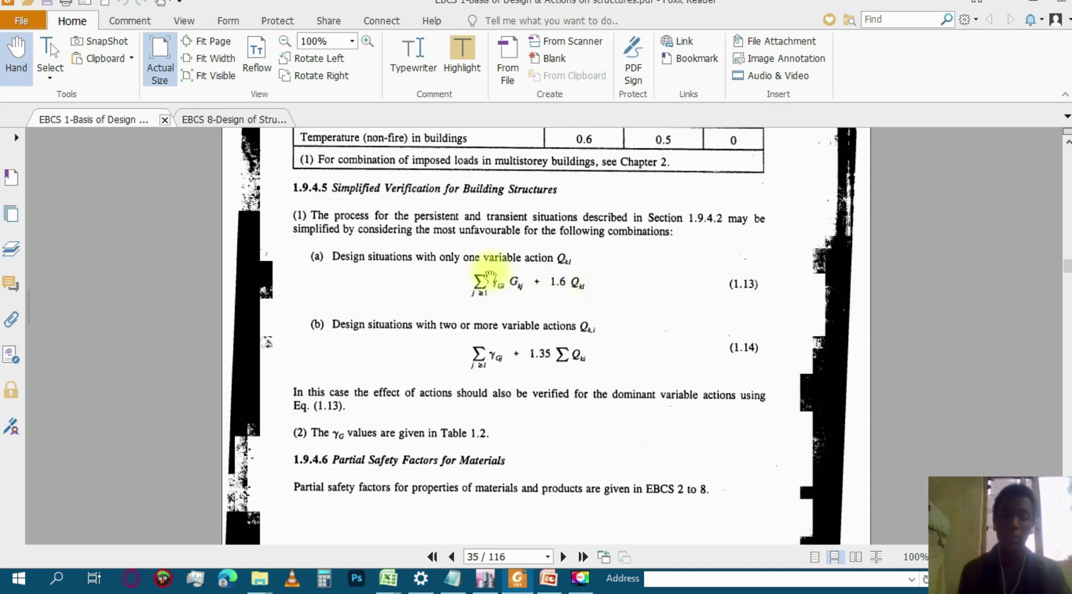
scroll(499, 301, up, 5)
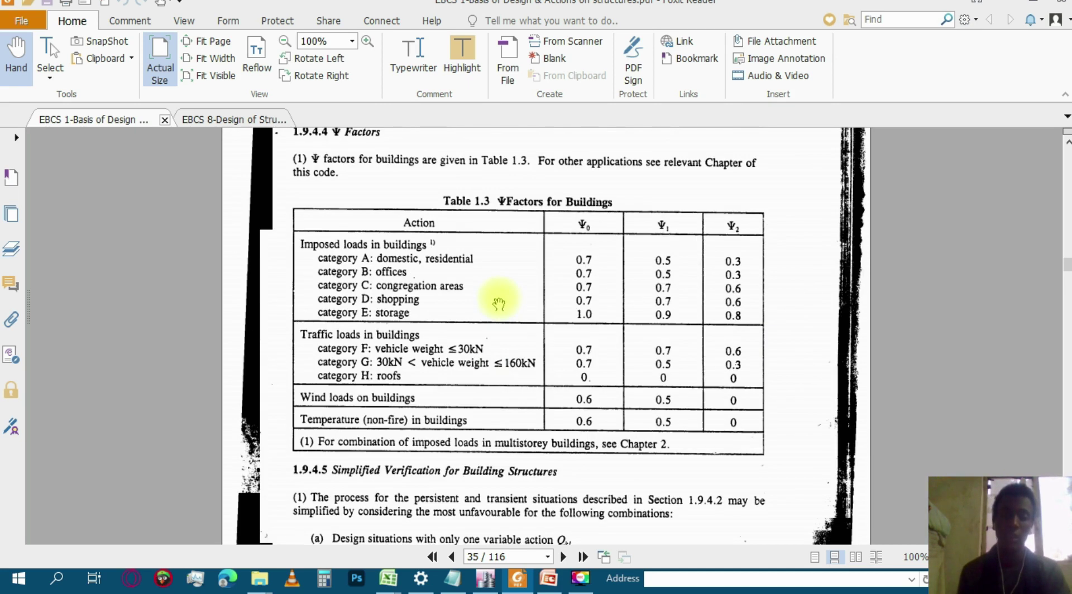
scroll(498, 299, up, 9)
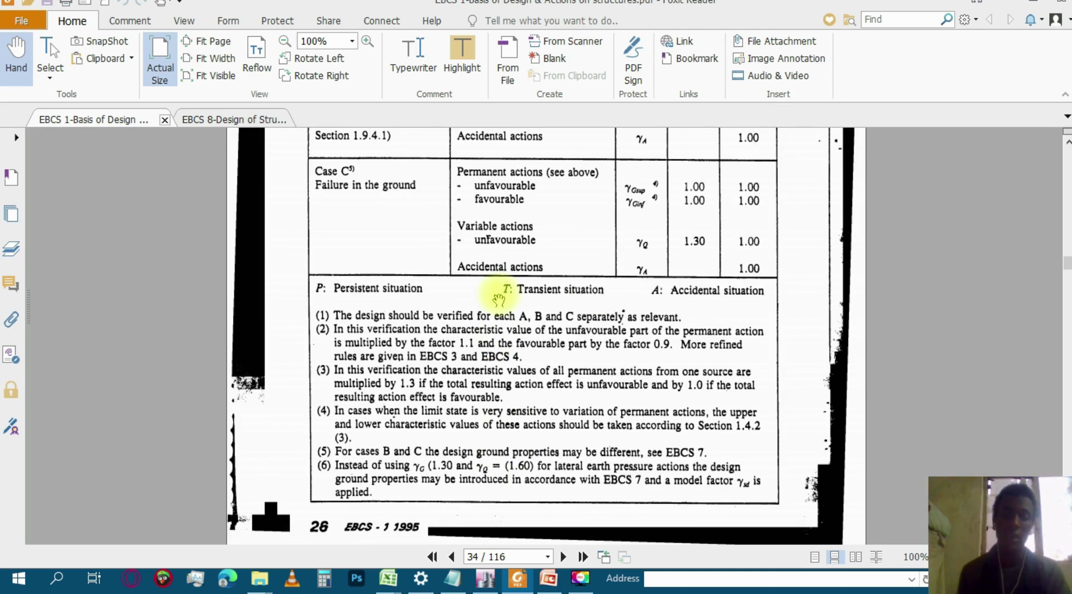
scroll(498, 300, up, 1)
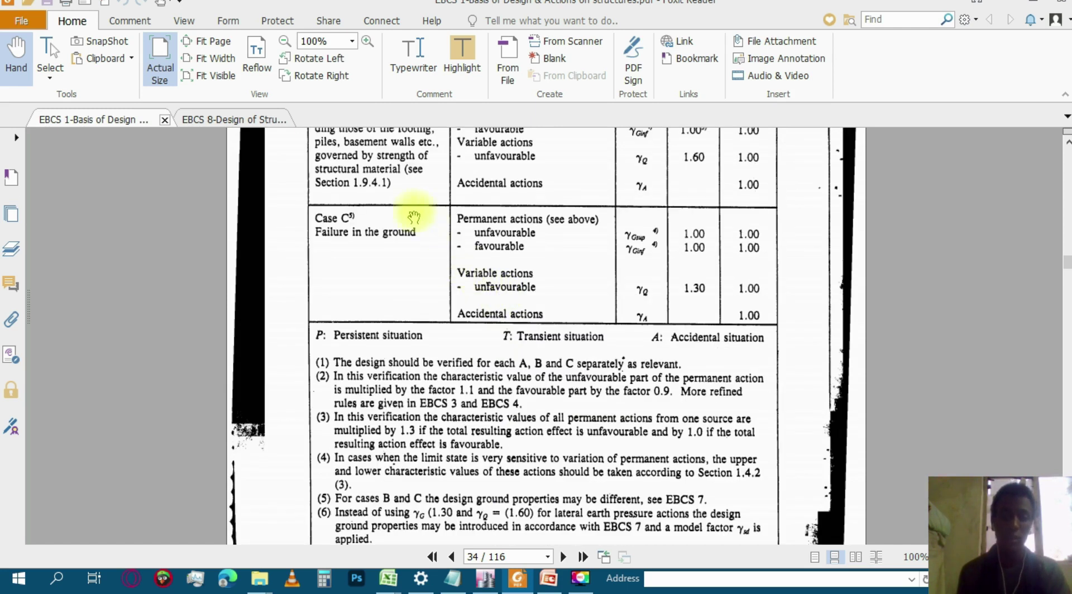
scroll(391, 204, up, 3)
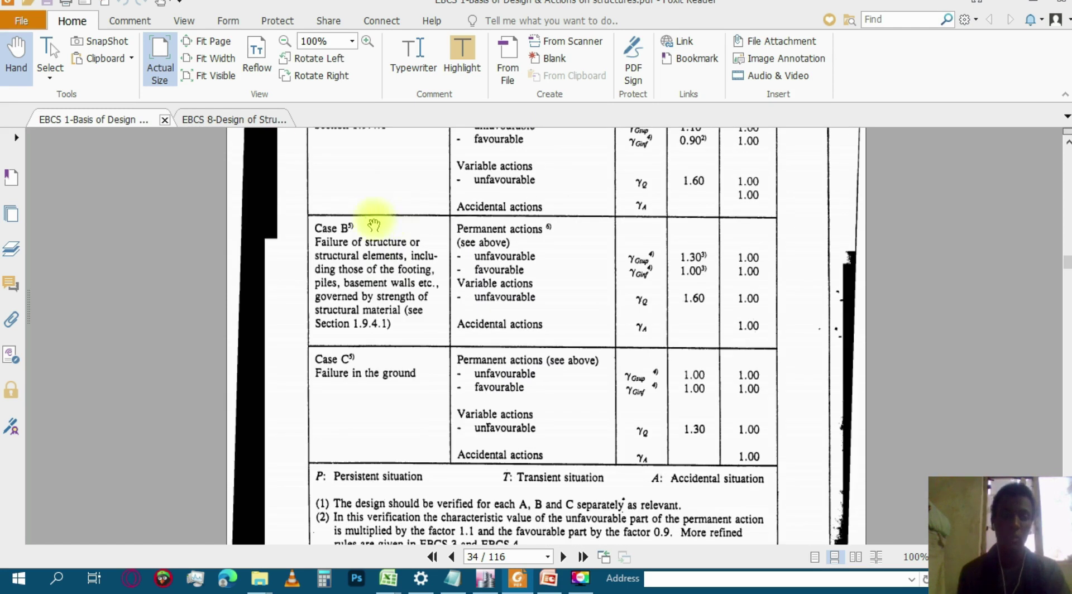
scroll(443, 240, down, 5)
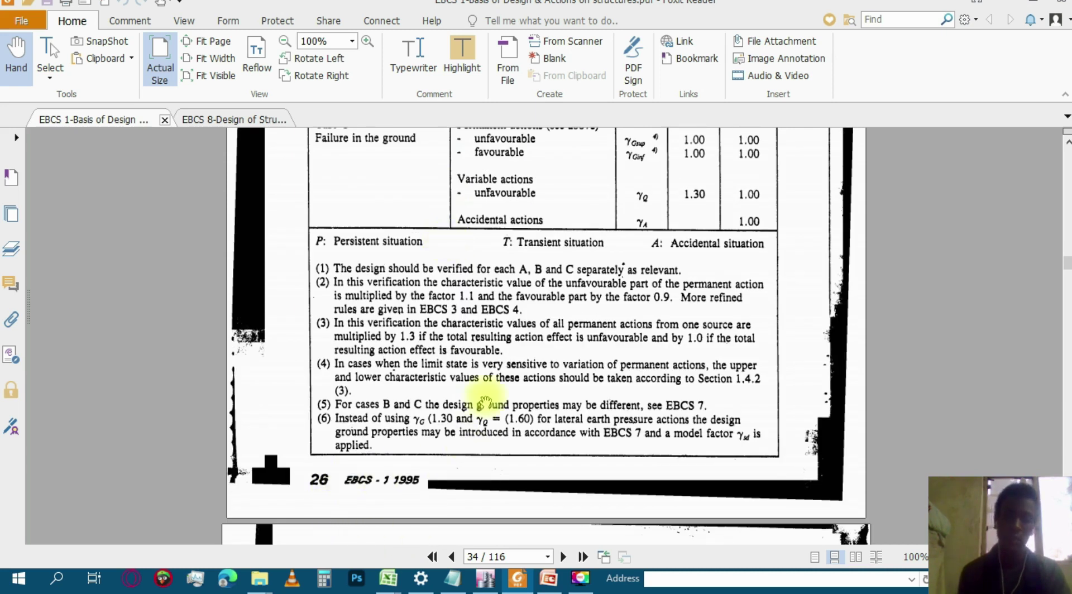
scroll(485, 401, up, 4)
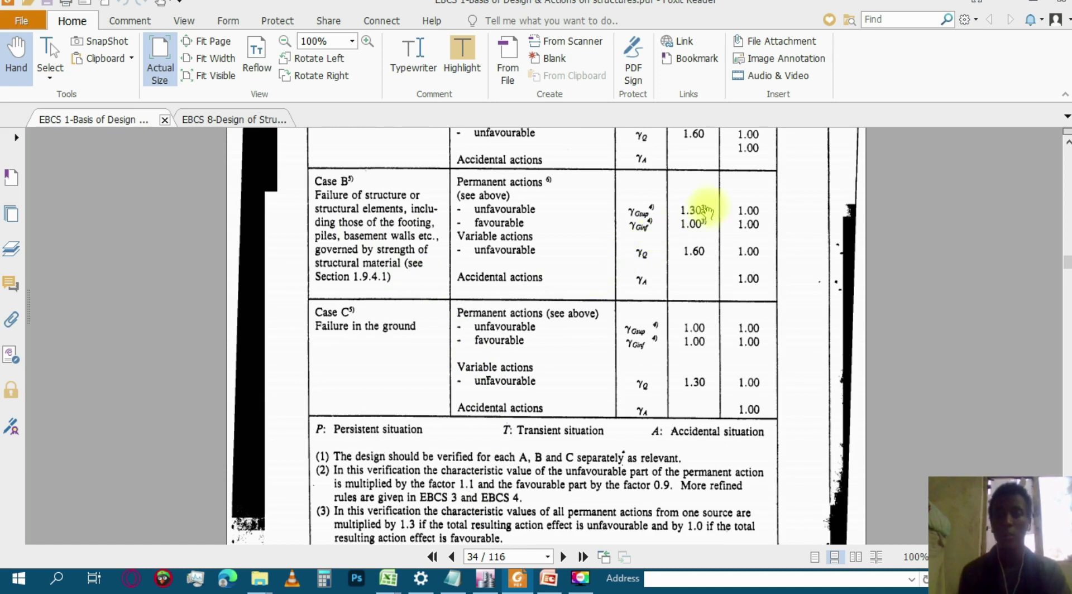
scroll(676, 221, down, 10)
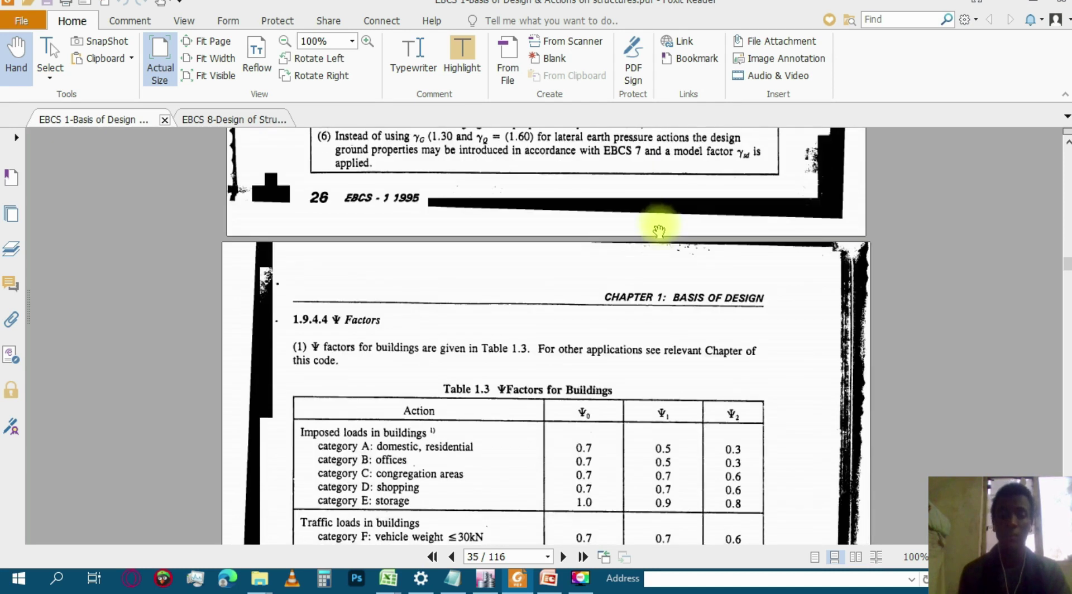
scroll(659, 230, down, 13)
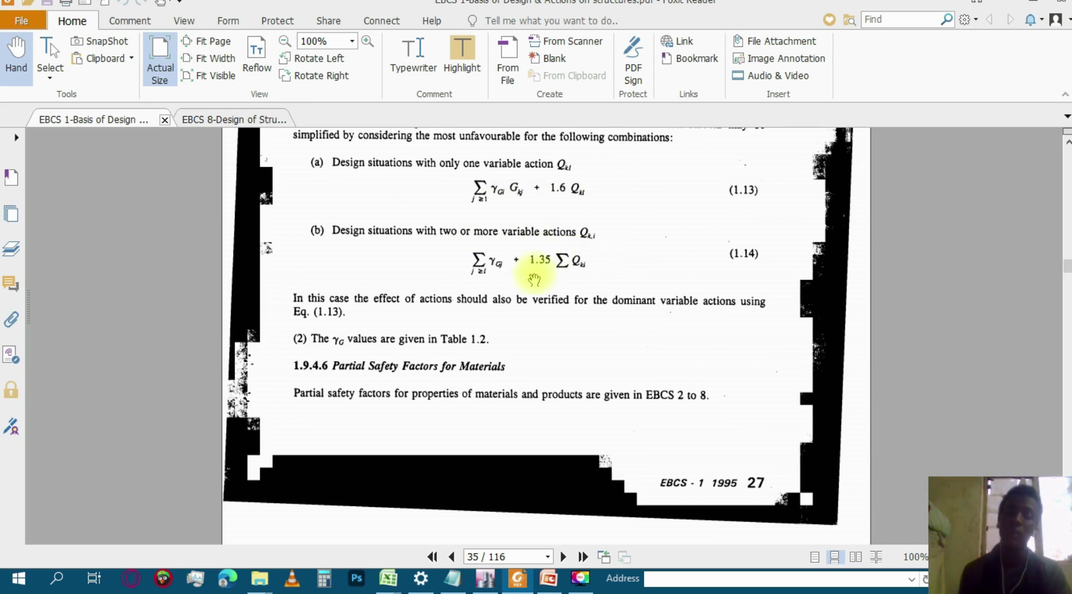
click(1007, 4)
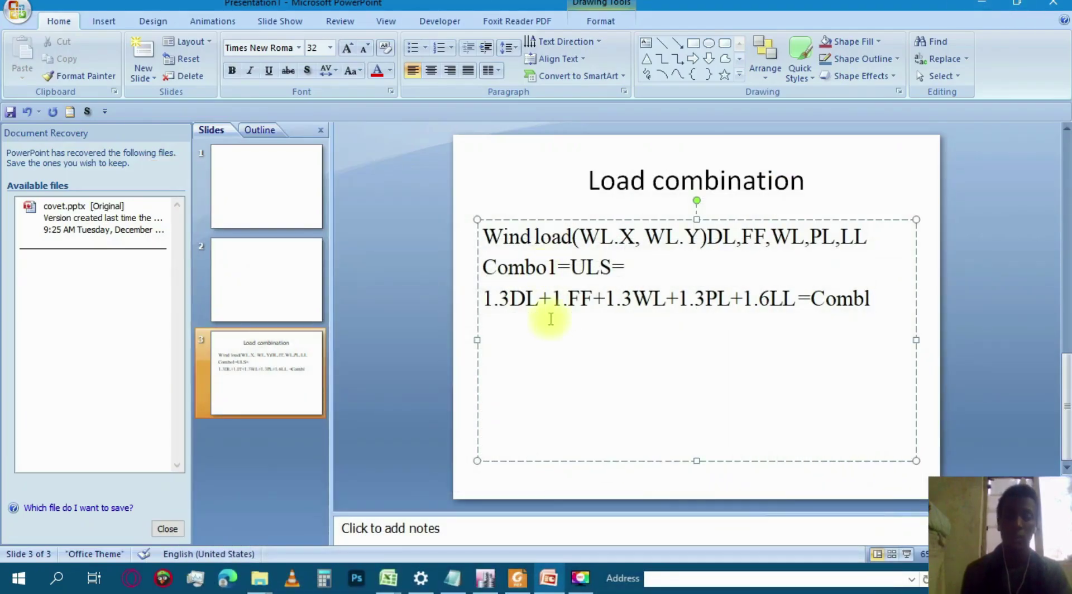
Insert the line 'Case 1:- dead load and live load' below Combo1=ULS=.
click(646, 269)
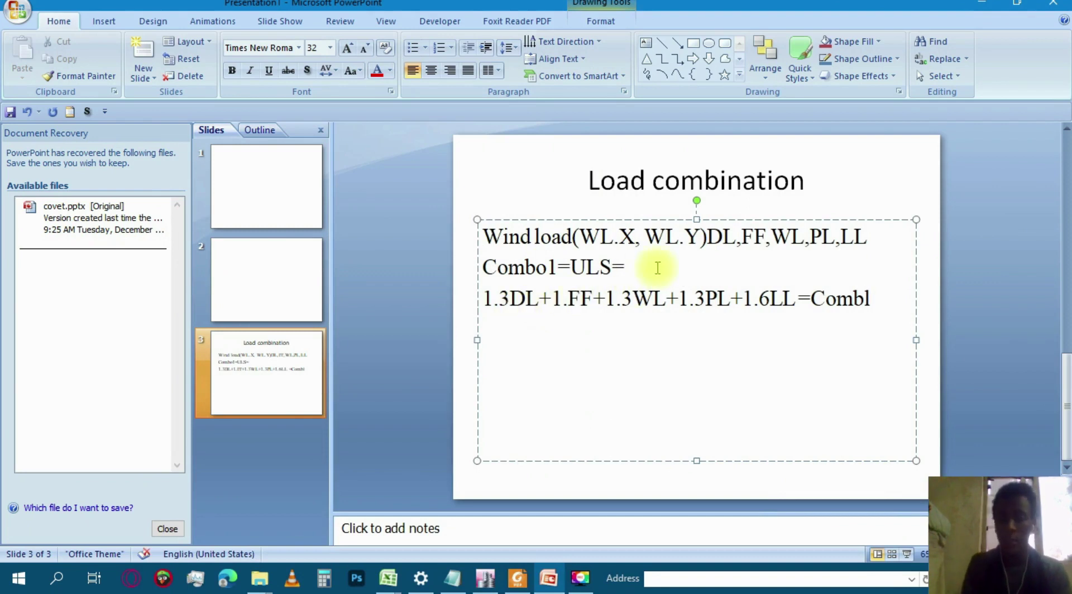
key(Return)
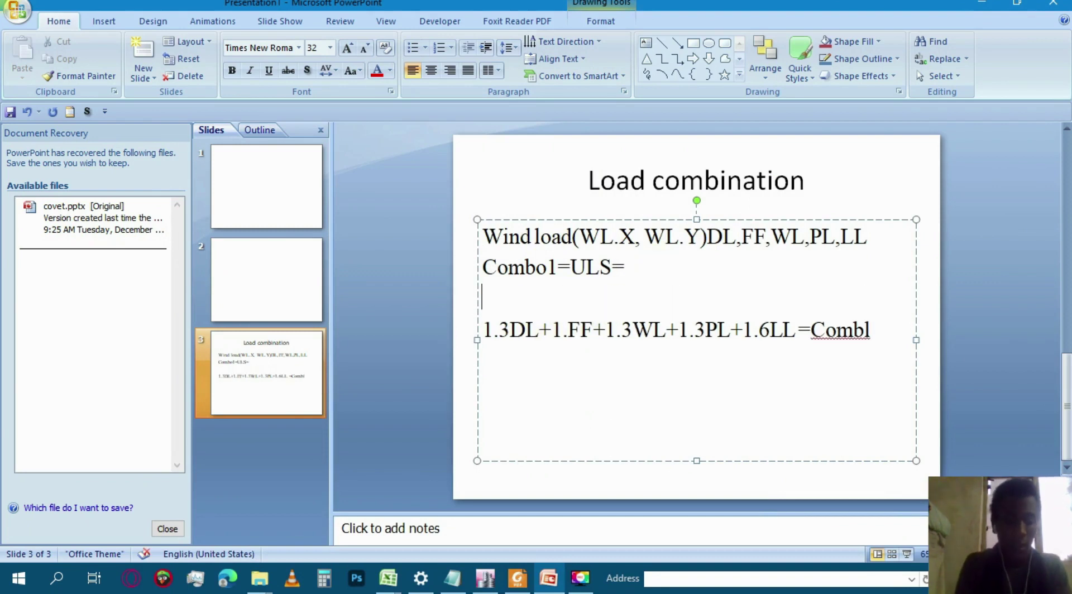
text(ca)
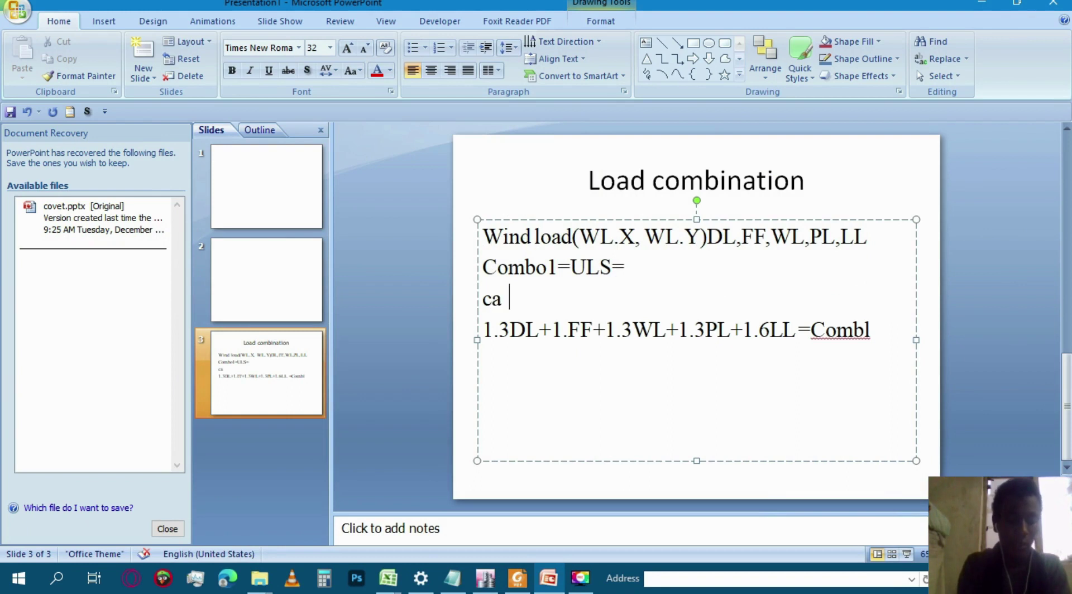
text(se 1)
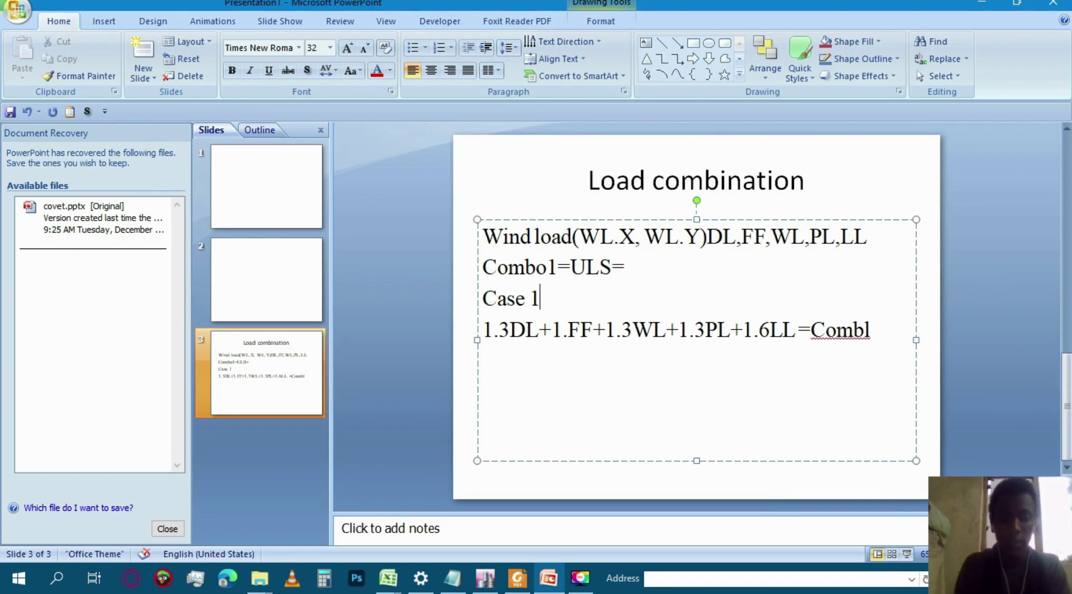
text(dead load and live load)
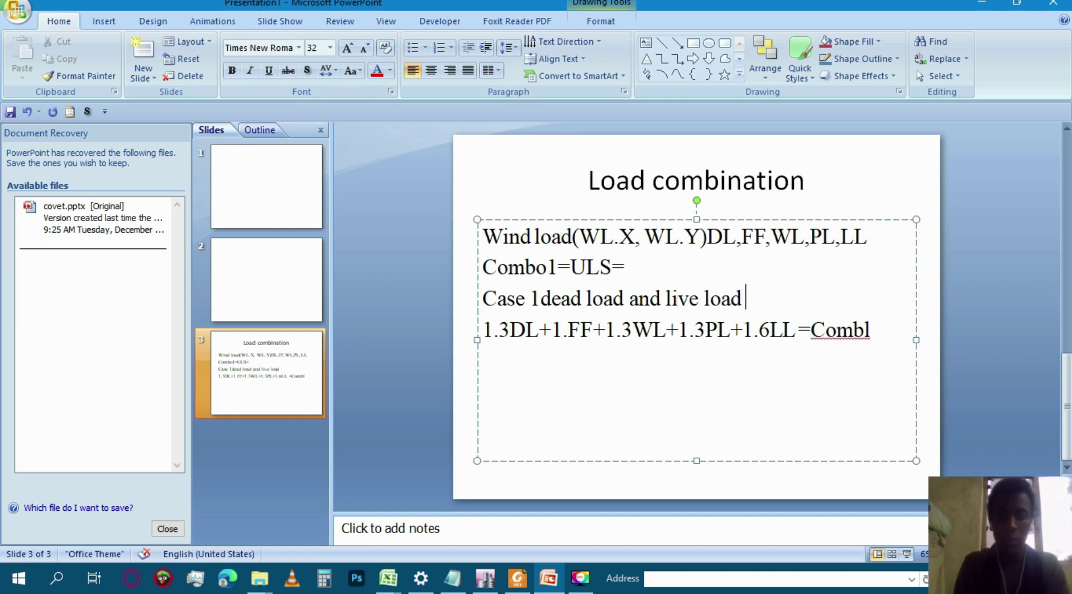
click(538, 299)
text(:-)
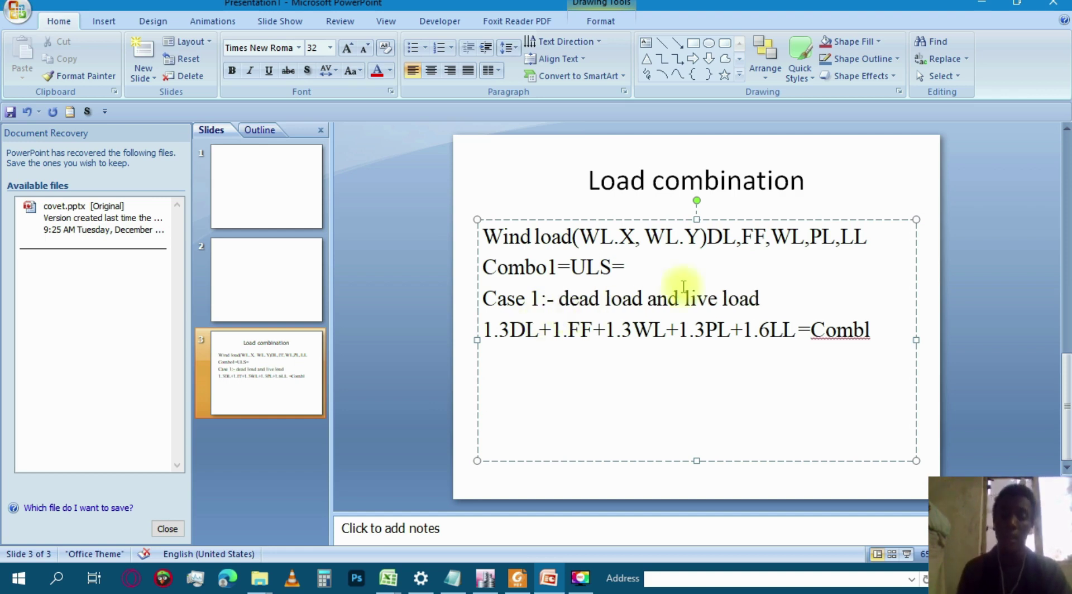
Add an empty line after the ULS formula and select the Case 1 line for copying.
click(885, 337)
key(Return)
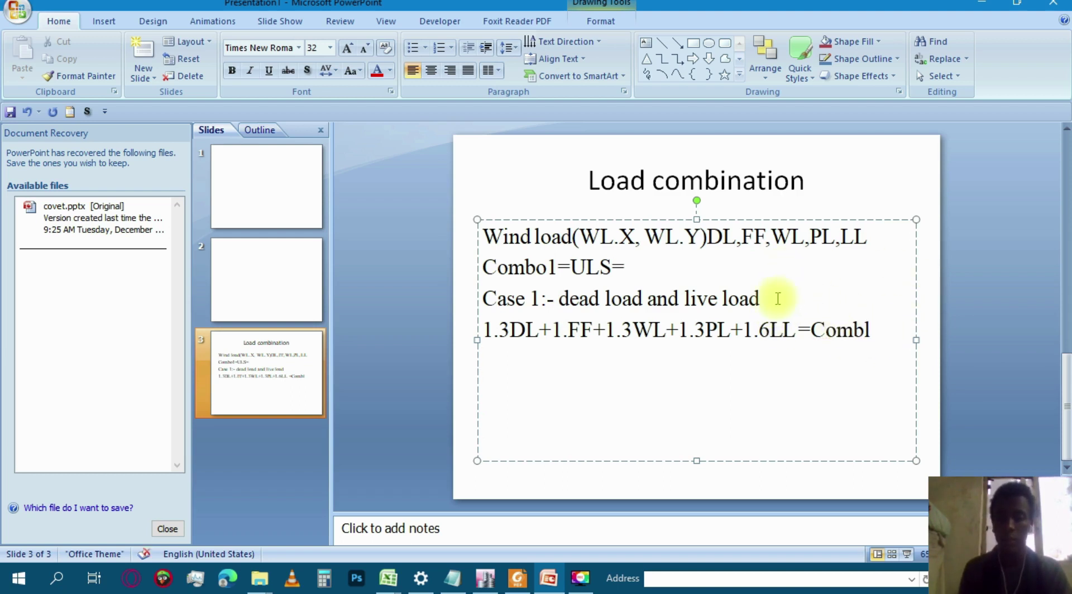
drag(778, 296, 473, 316)
key(ctrl+c)
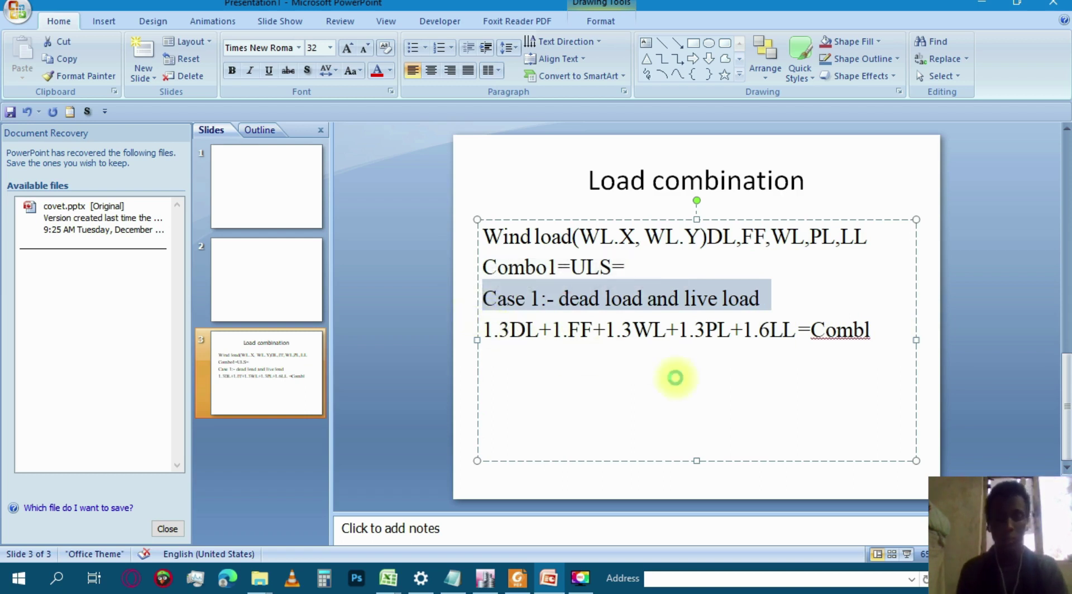
Paste the Case 1 line below the formula and add 'DL+FF+WL+PL+LL=SLS' after the ULS formula.
click(510, 367)
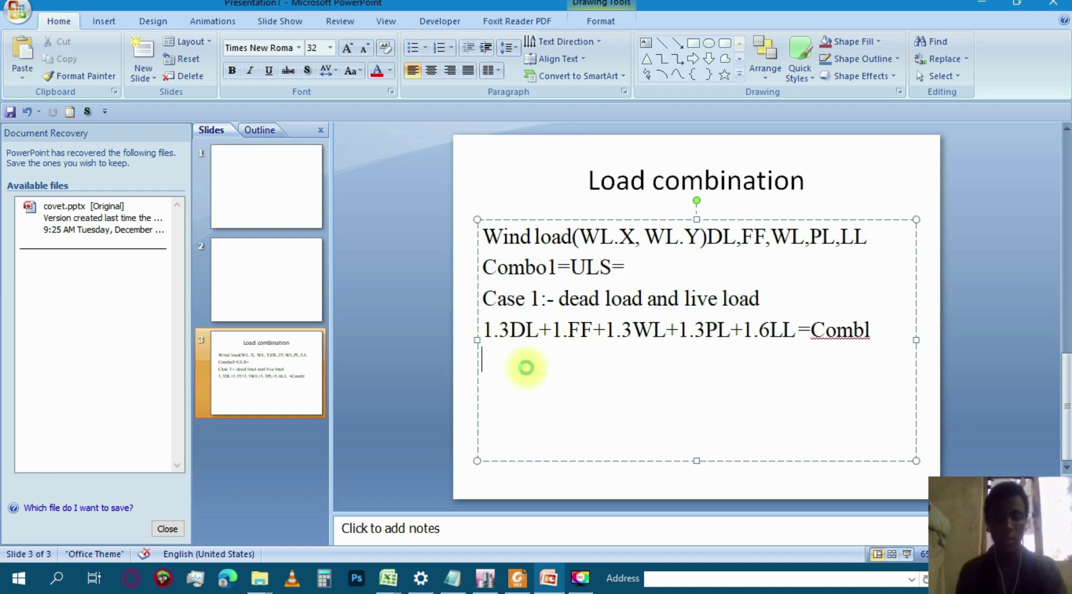
key(ctrl+v)
click(875, 329)
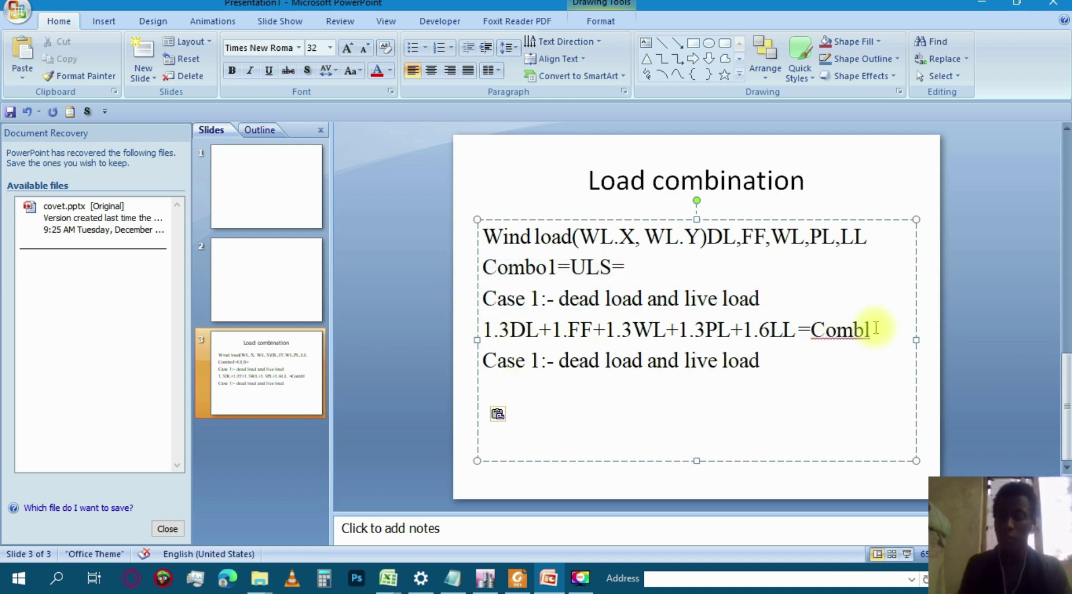
key(Return)
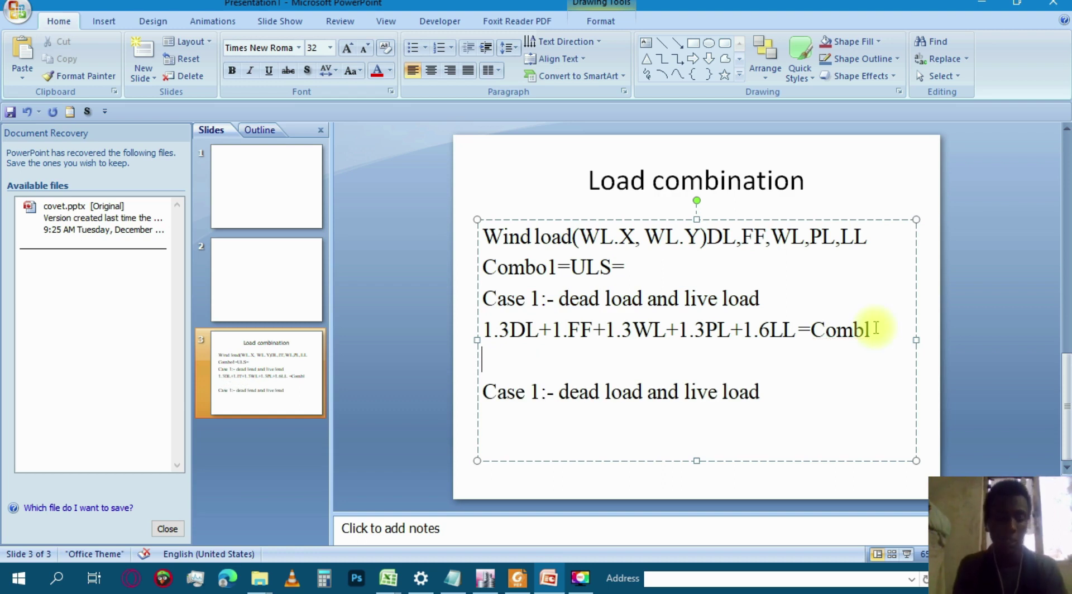
text(DL+)
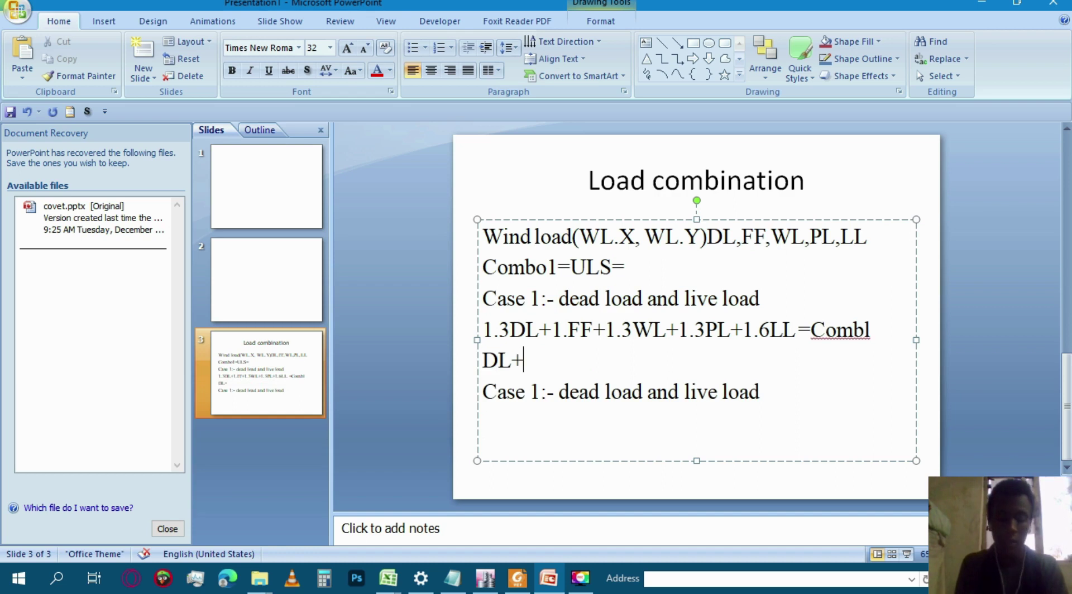
text(FF+)
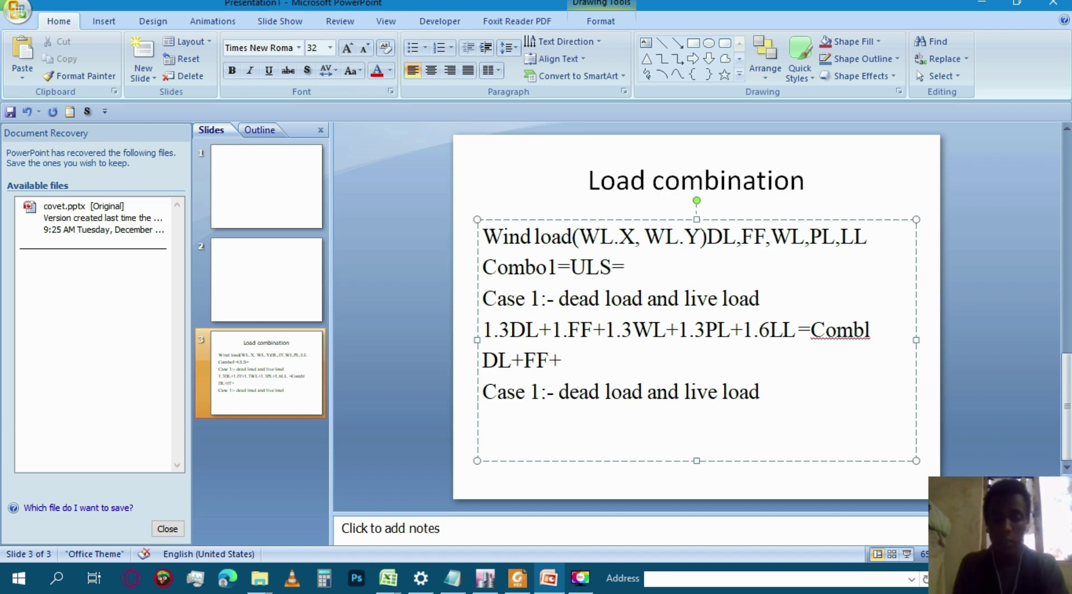
text(WL)
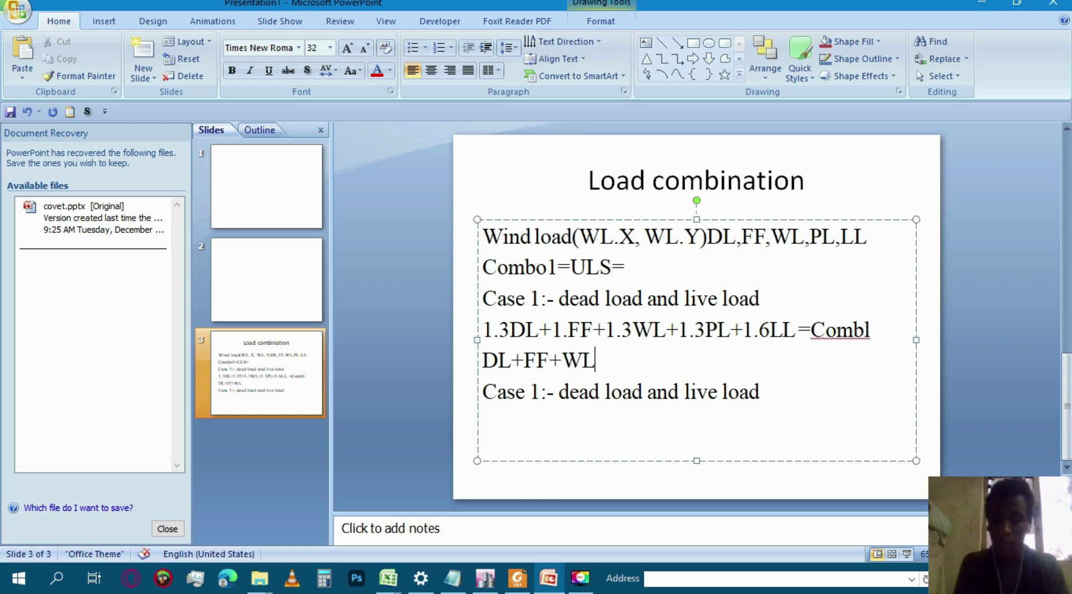
text(+PL+)
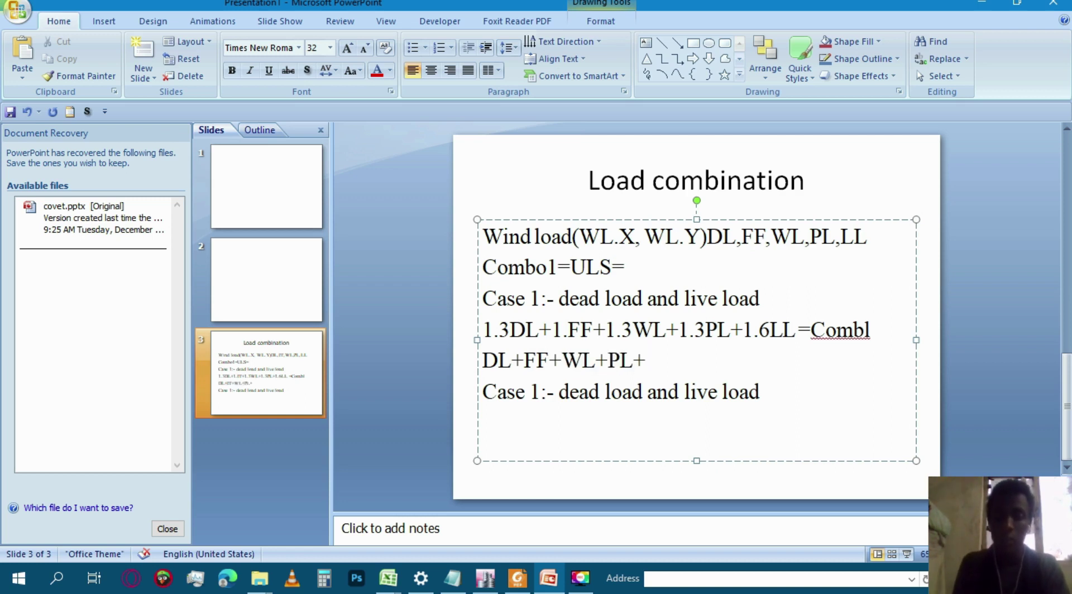
text(LL)
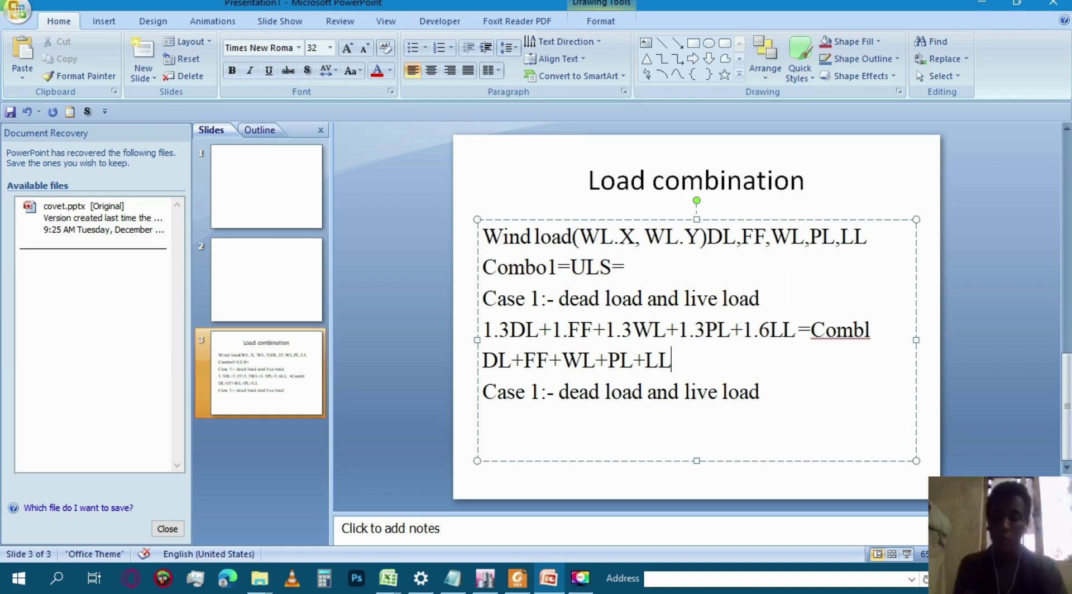
text(=SLA)
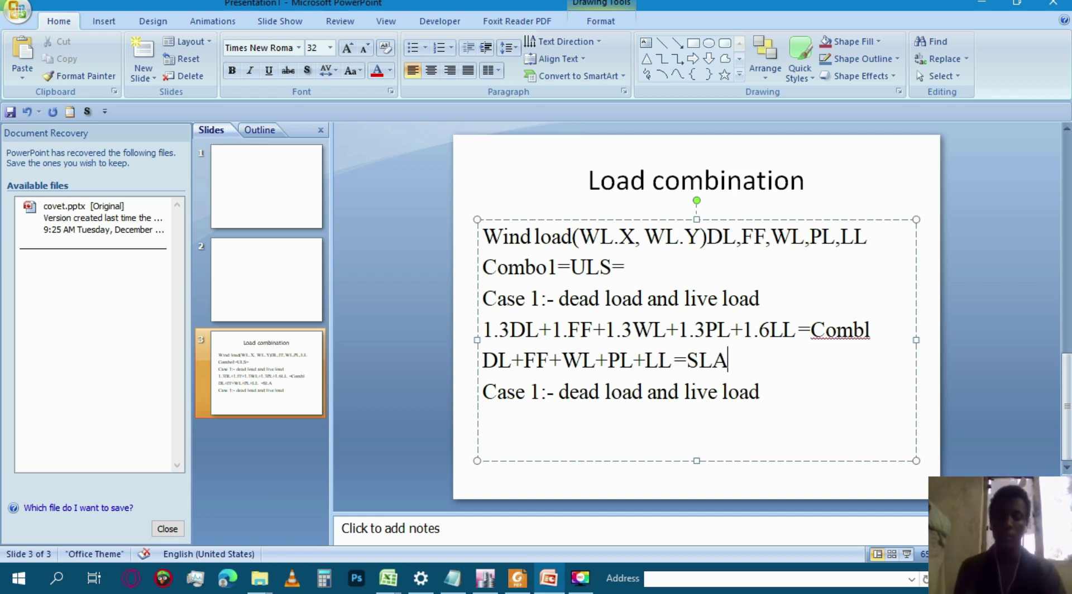
text(S)
key(Left)
key(BackSpace)
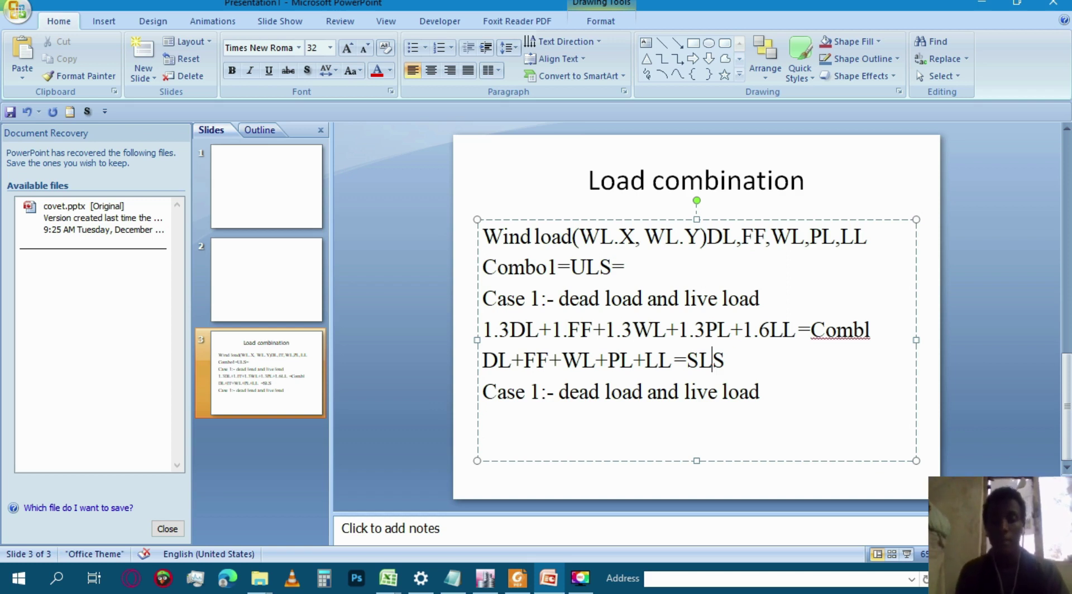
Change the copied line's case number from 1 to 2.
drag(761, 361, 498, 362)
click(887, 328)
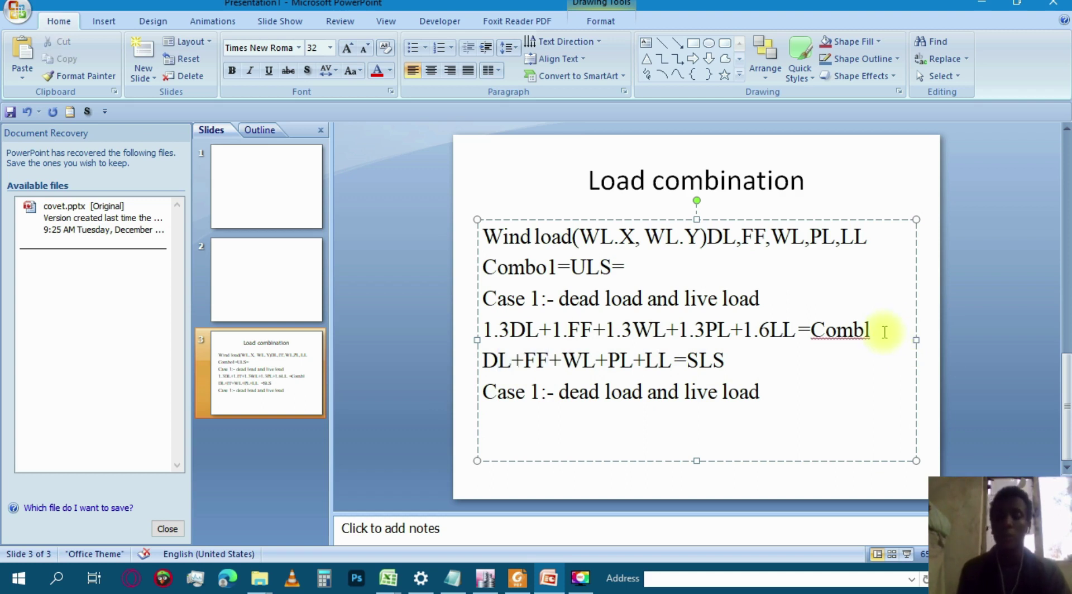
drag(679, 331, 694, 331)
click(675, 363)
click(738, 367)
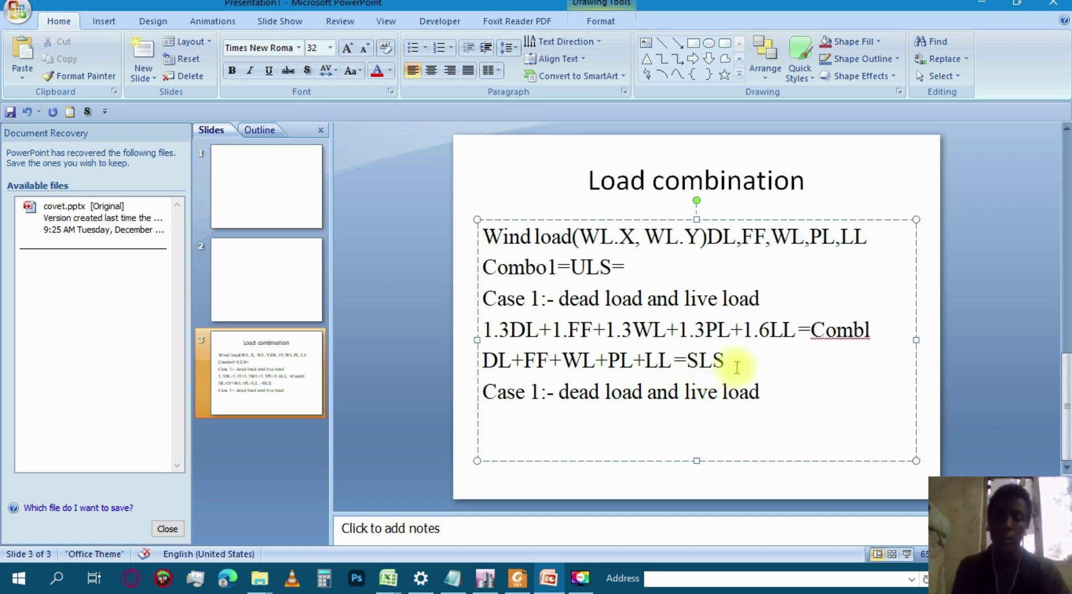
click(530, 394)
click(537, 395)
key(BackSpace)
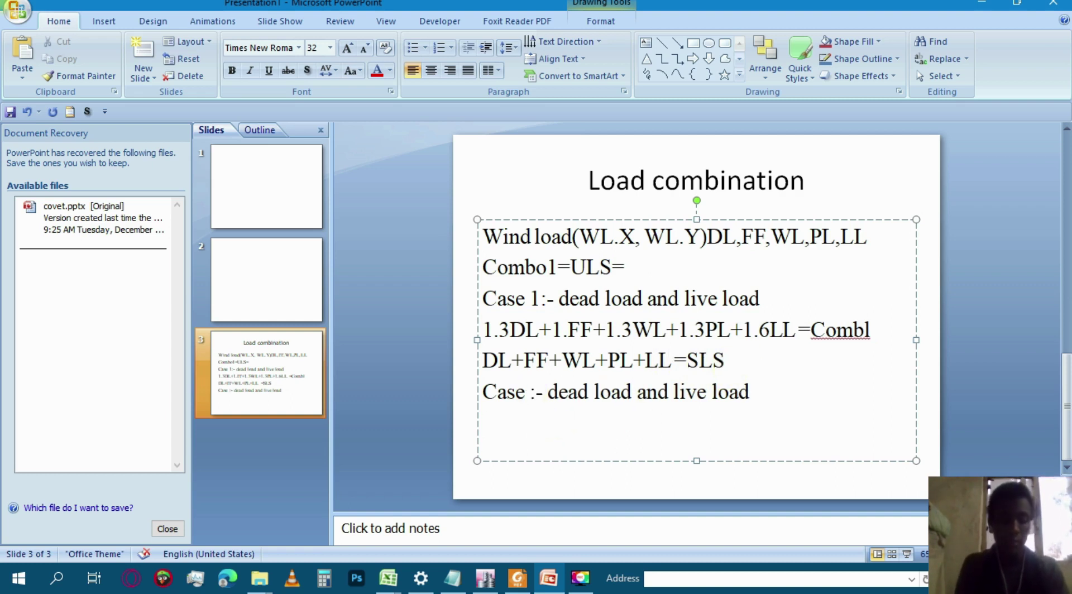
text(2)
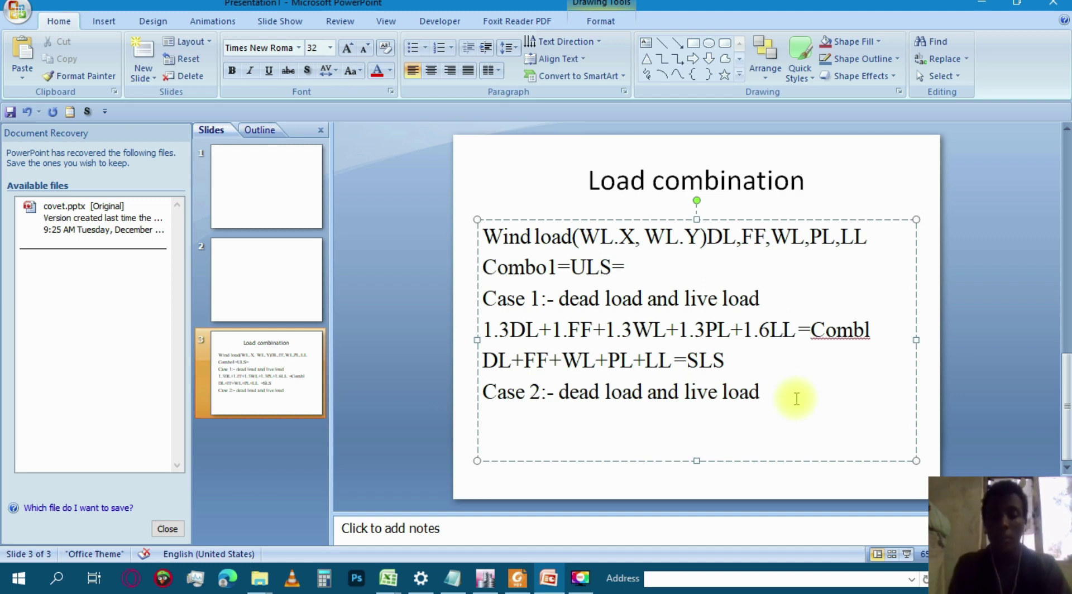
Replace 'live load' with 'wind load' so the line reads 'Case 2:- dead load and wind load'.
key(BackSpace)
key(BackSpace)
key(BackSpace)
key(BackSpace)
key(BackSpace)
key(BackSpace)
key(BackSpace)
key(BackSpace)
key(BackSpace)
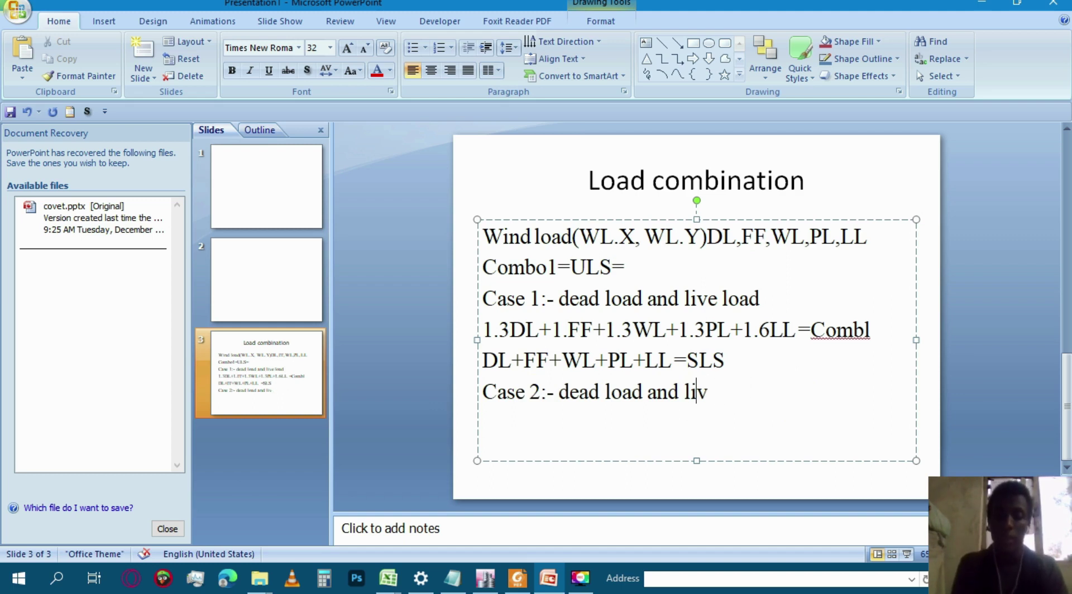
key(BackSpace)
text(wim)
key(BackSpace)
text(n)
key(BackSpace)
text(d load)
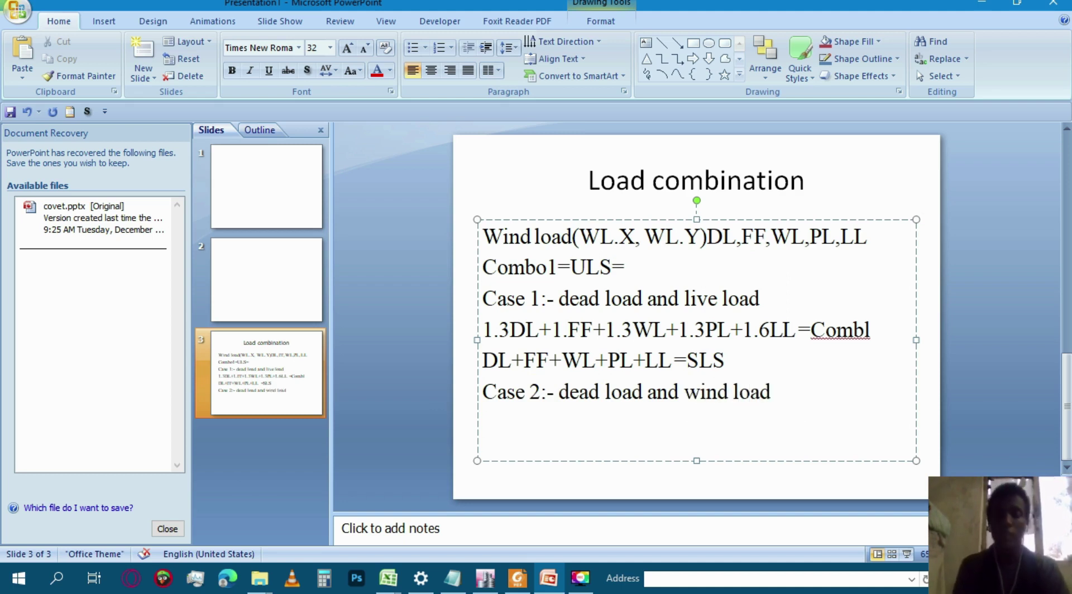
key(Return)
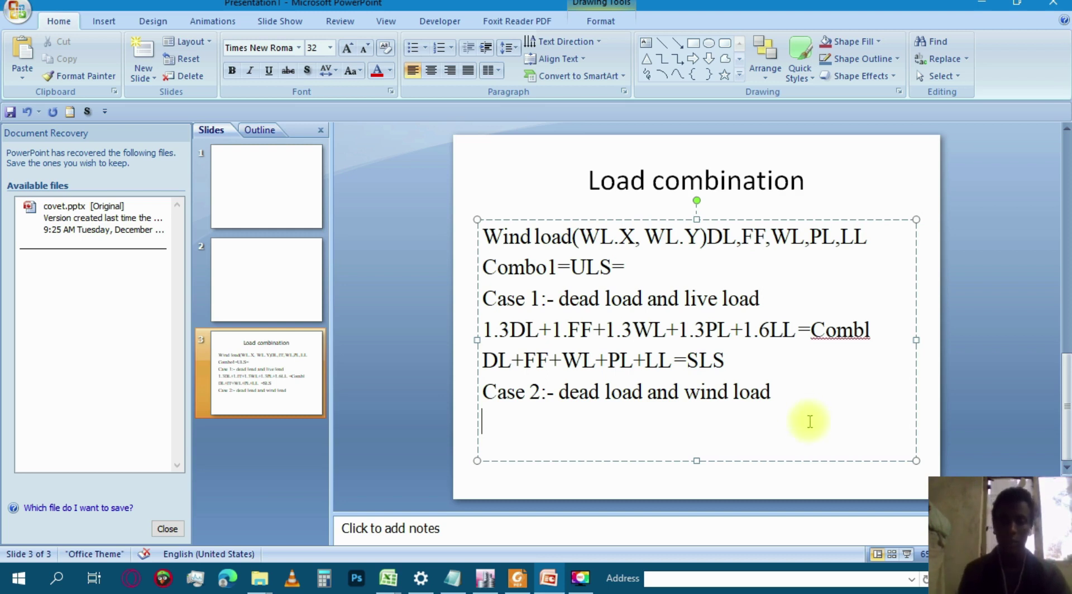
Add a new empty line below the Case 2 line.
click(632, 392)
drag(603, 391, 564, 394)
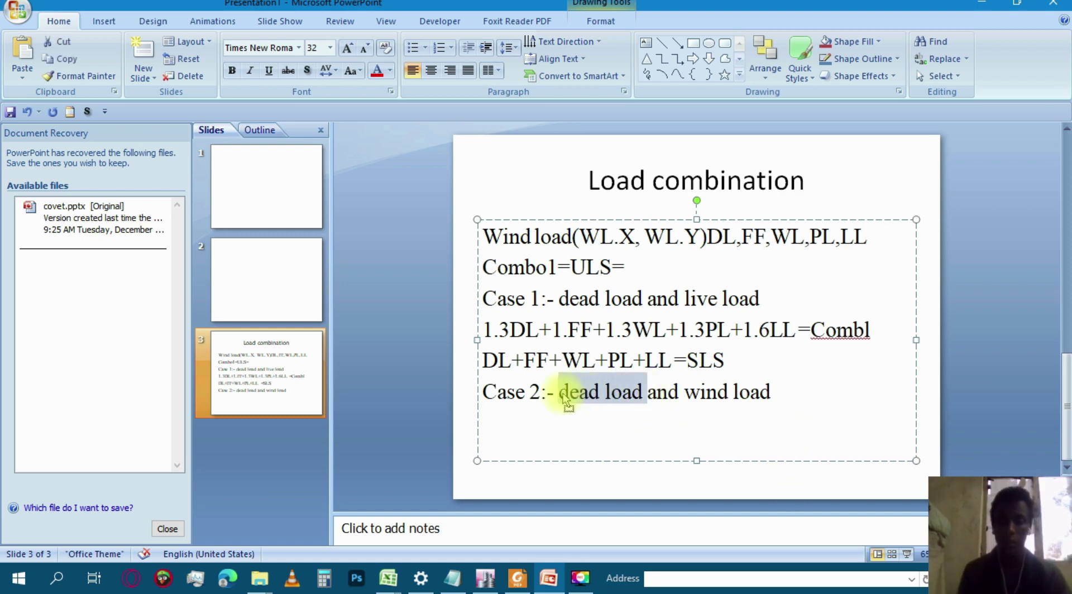
click(558, 391)
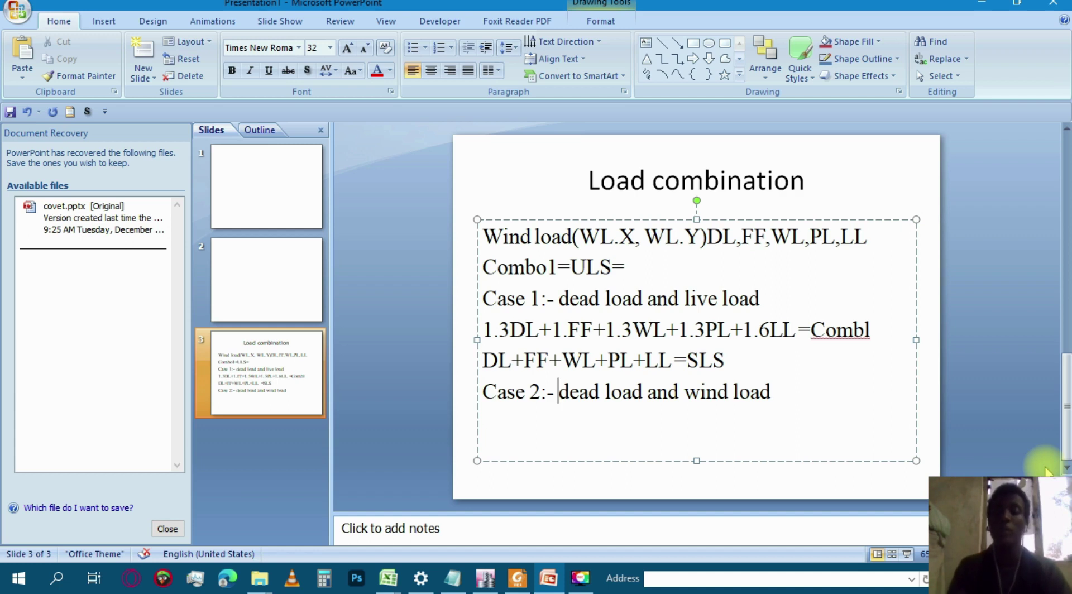
click(773, 391)
key(Return)
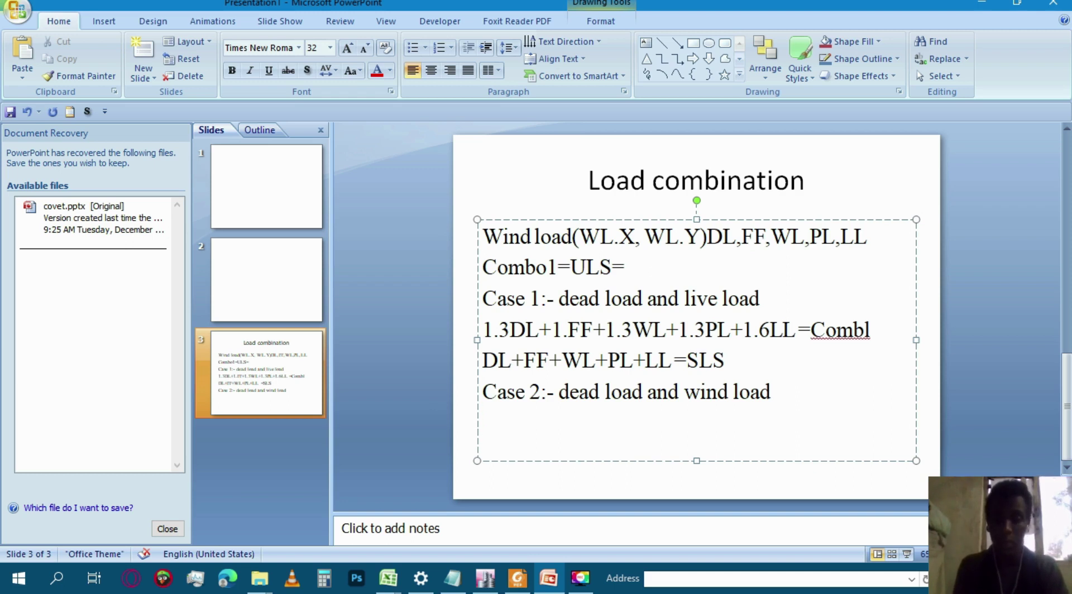
Enter the Case 2 formula 1.3DL+1.3FF+1.3WL+1.3PL+1.6WLX on the new line.
text(1)
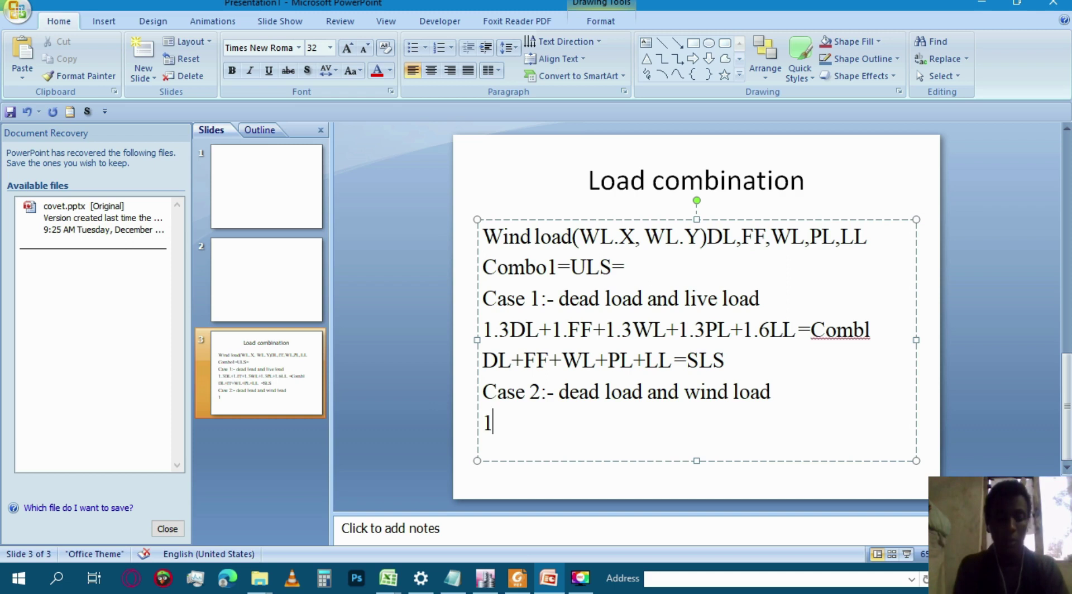
text(.3DL+1.)
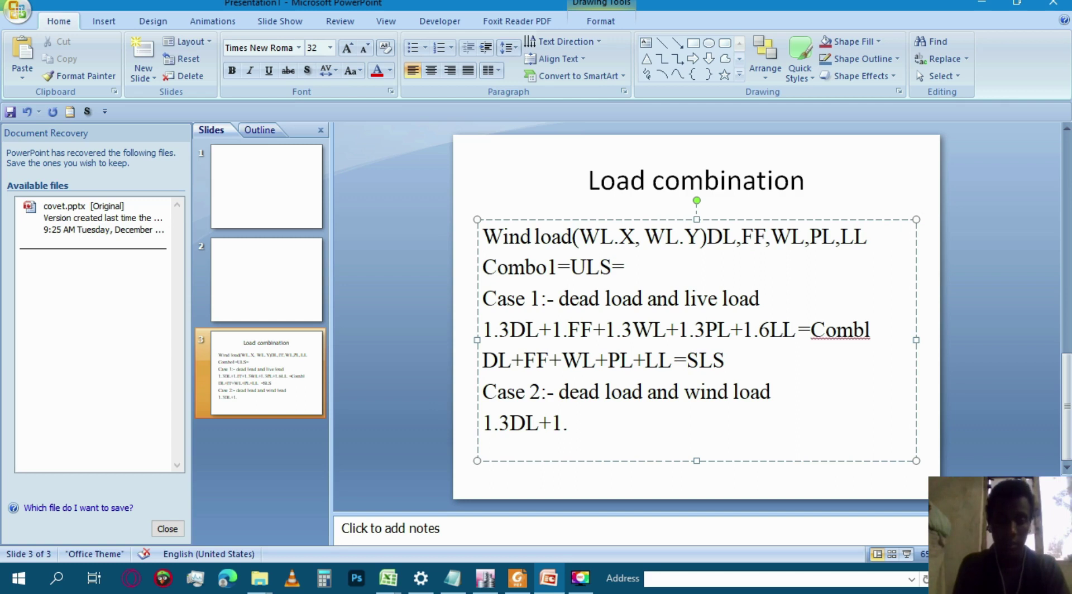
text(3)
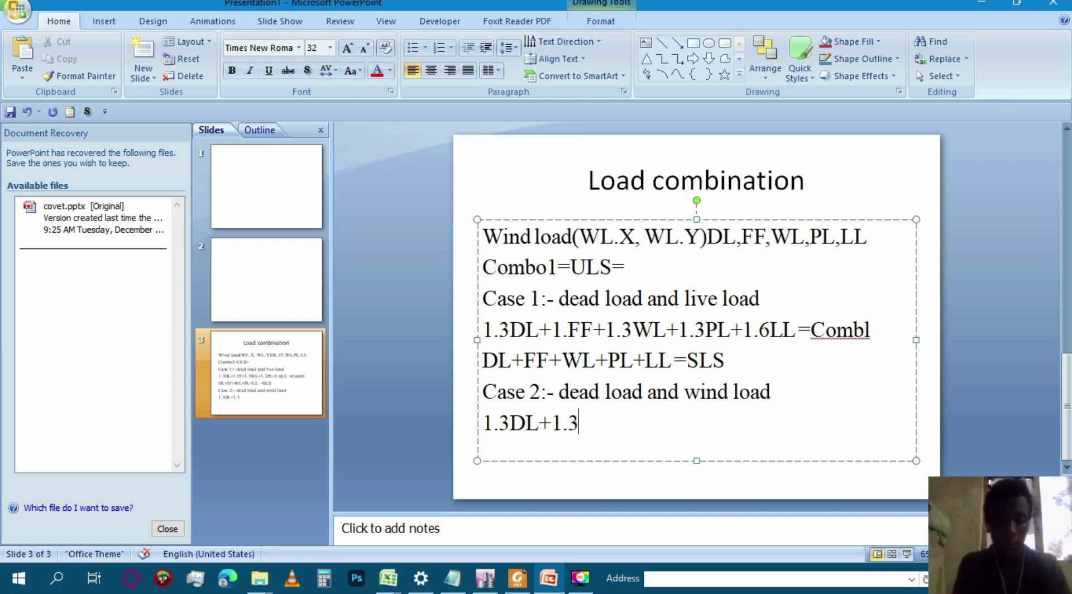
text(FF+1.3)
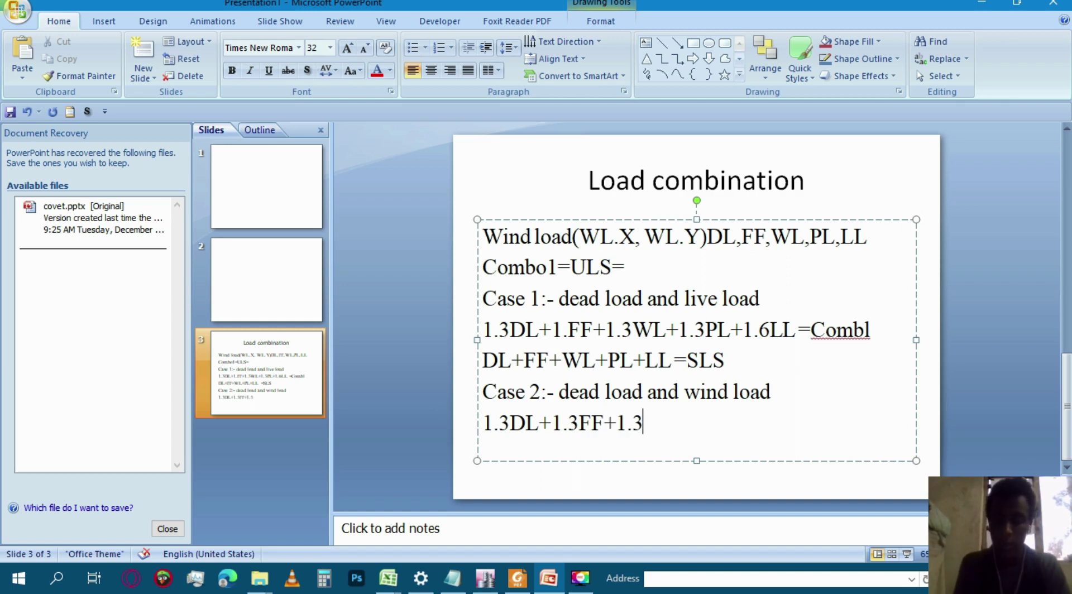
text(WL+1 )
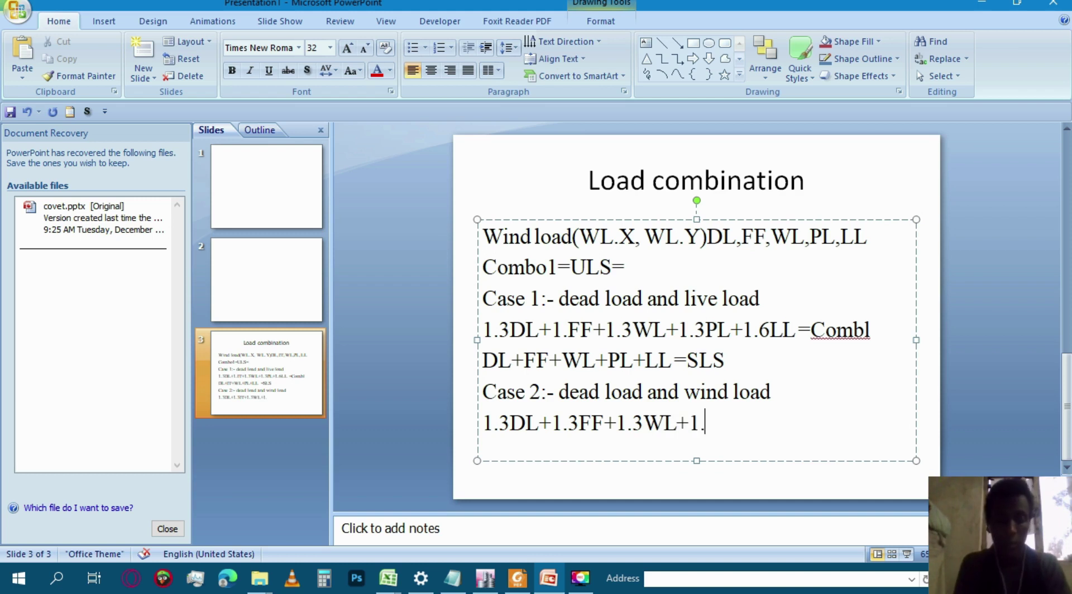
text(3PL)
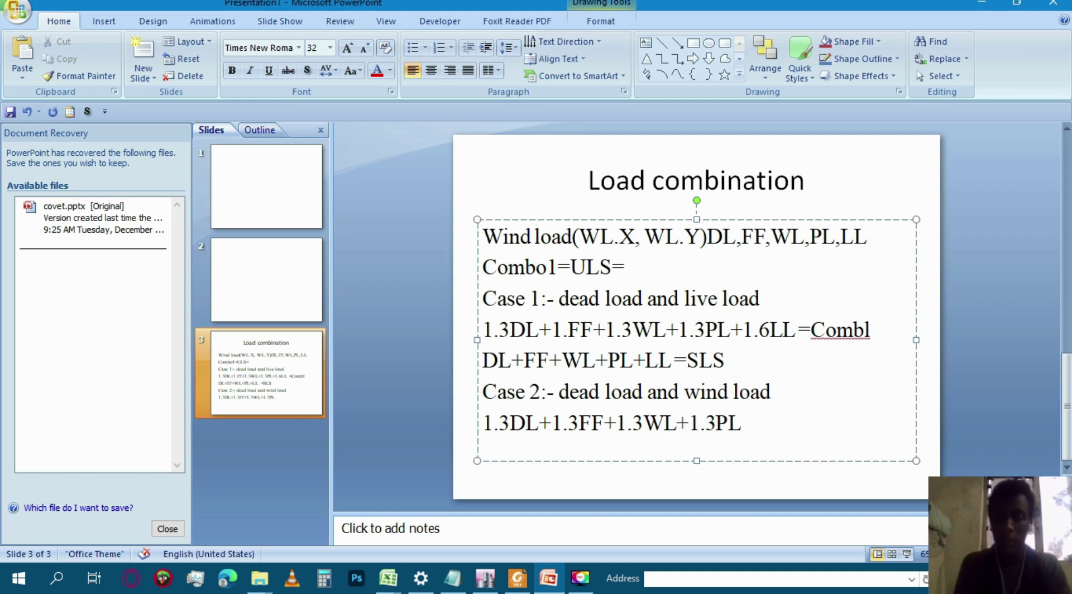
text(+)
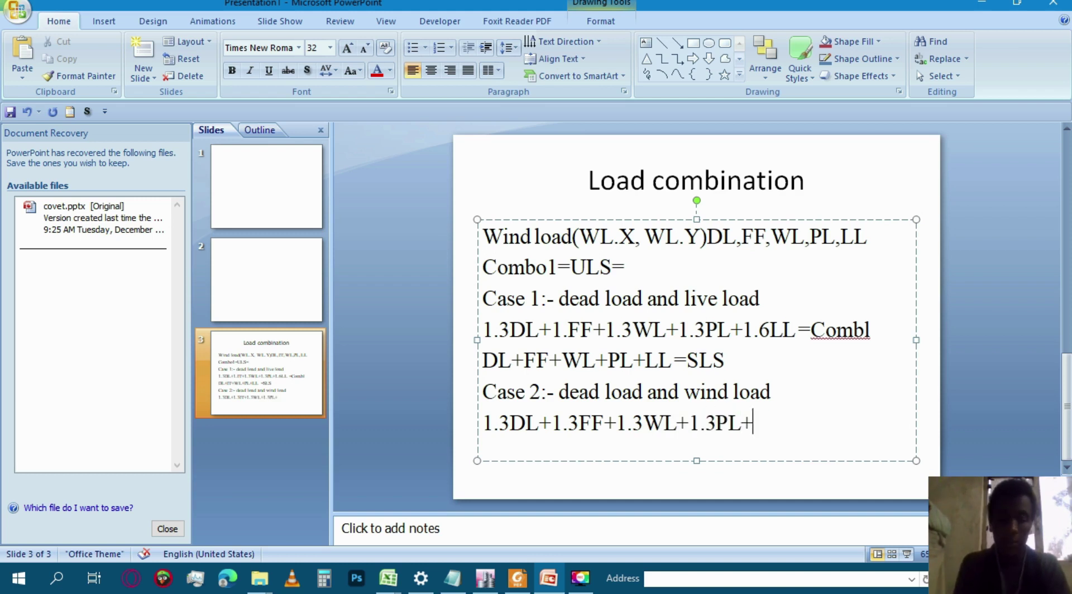
text(1.6)
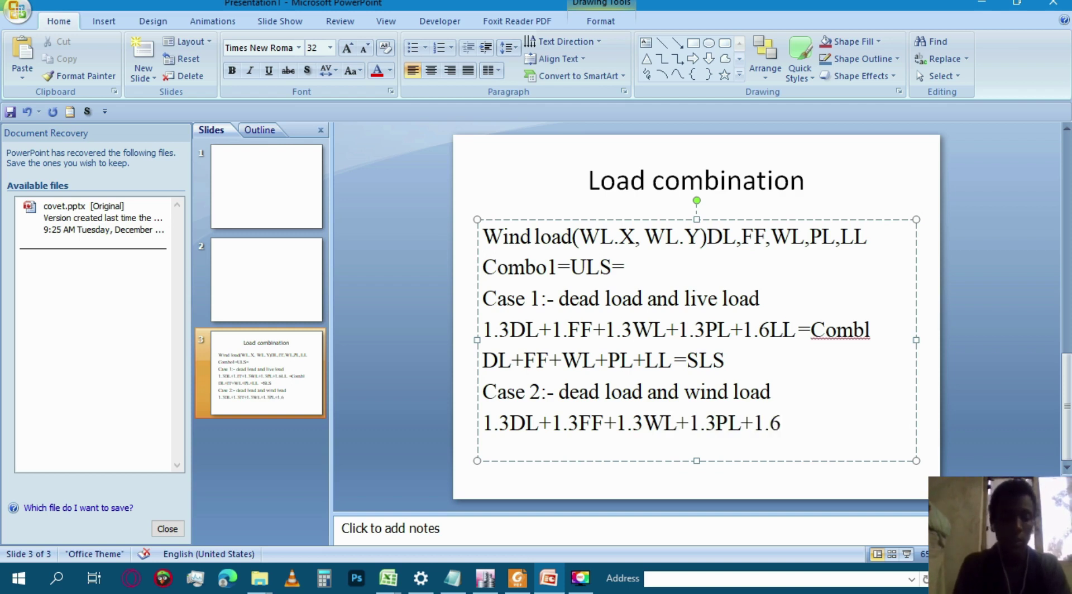
text(WL)
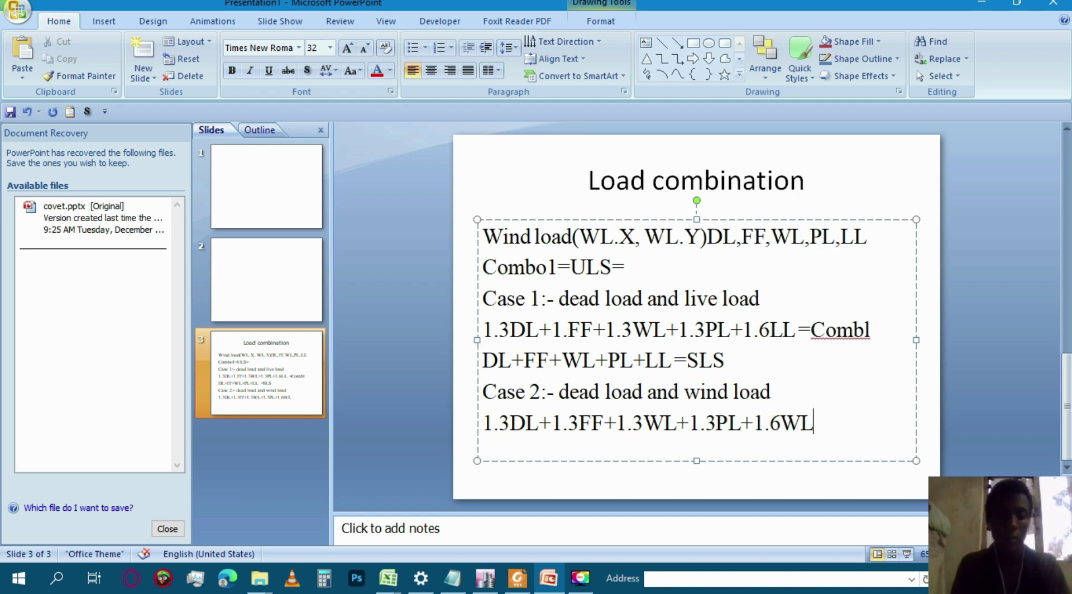
text(X)
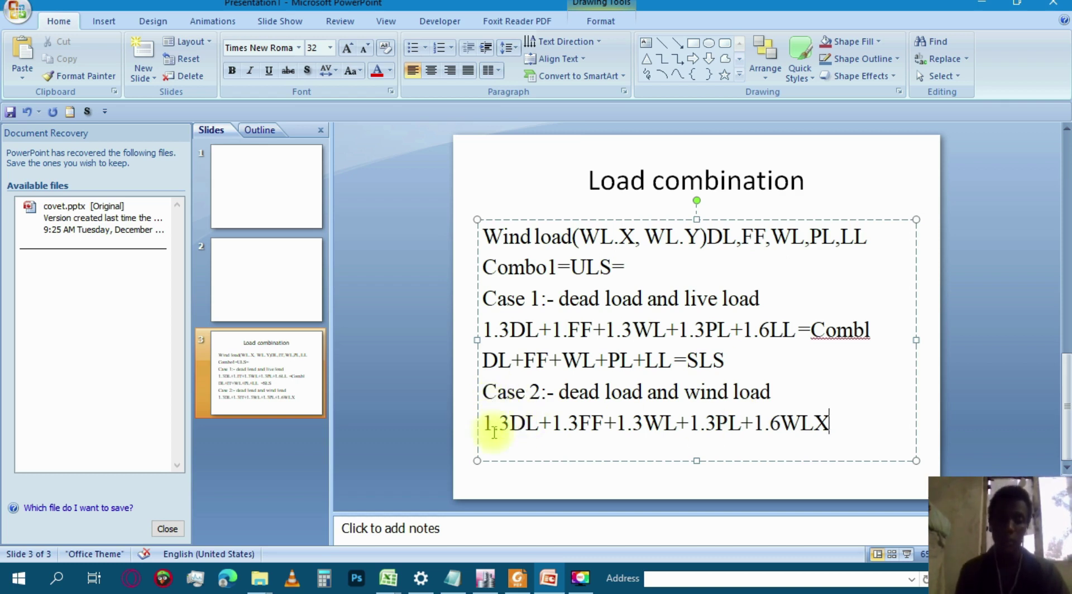
Prefix the Case 2 formula with the label 'Comb2 ;-'.
click(477, 424)
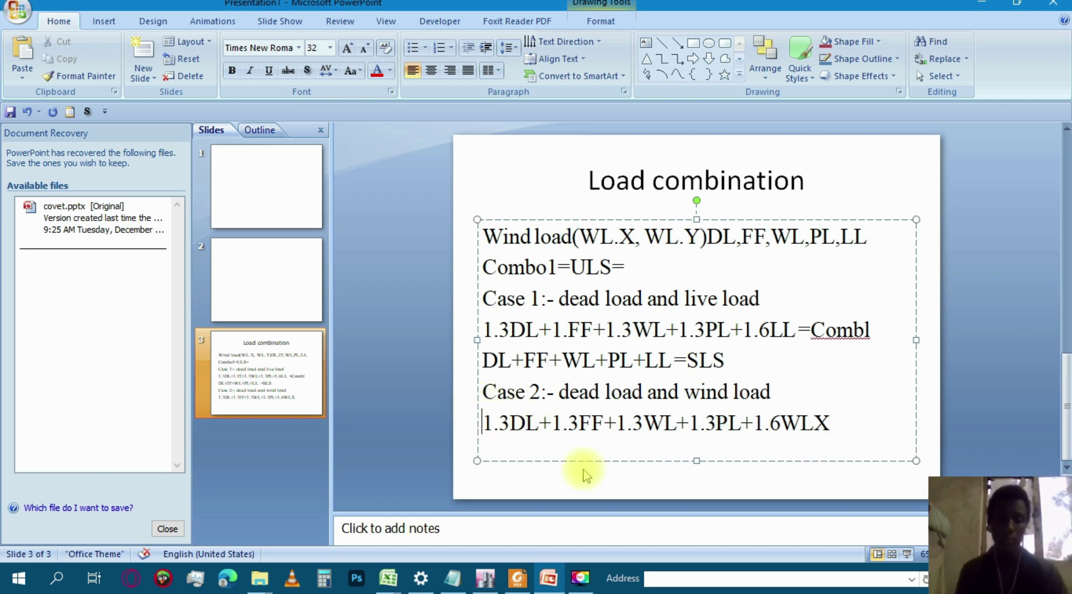
text(com)
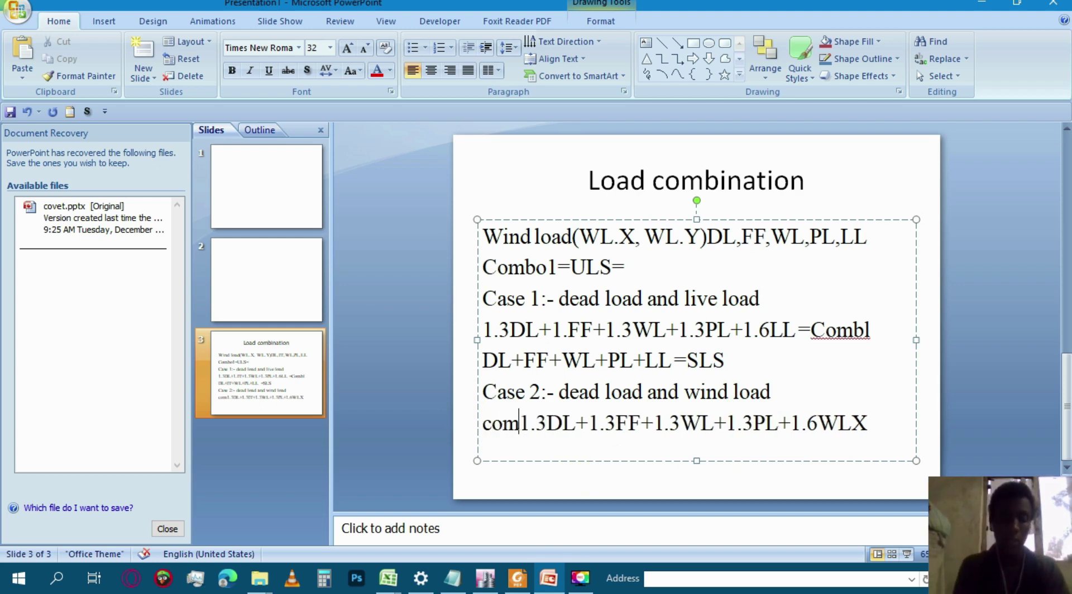
text(b2)
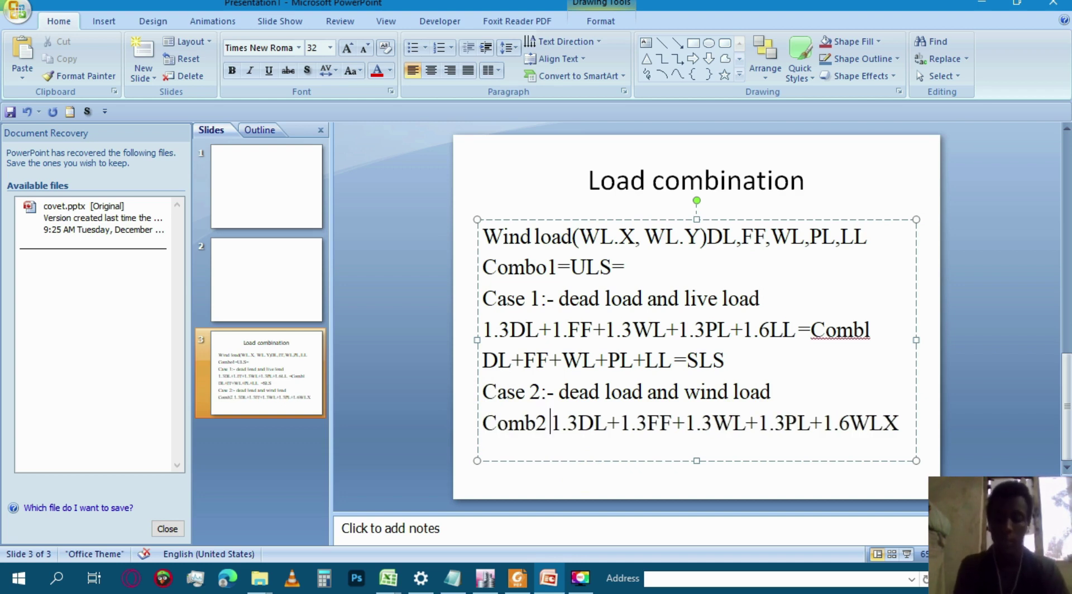
text( ;-)
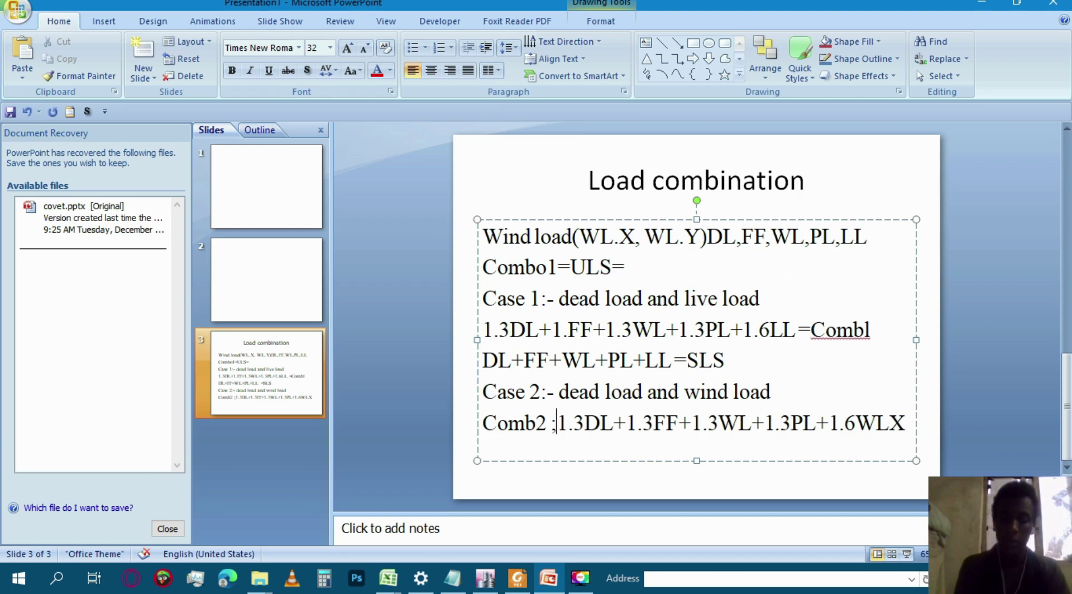
key(Return)
key(Tab)
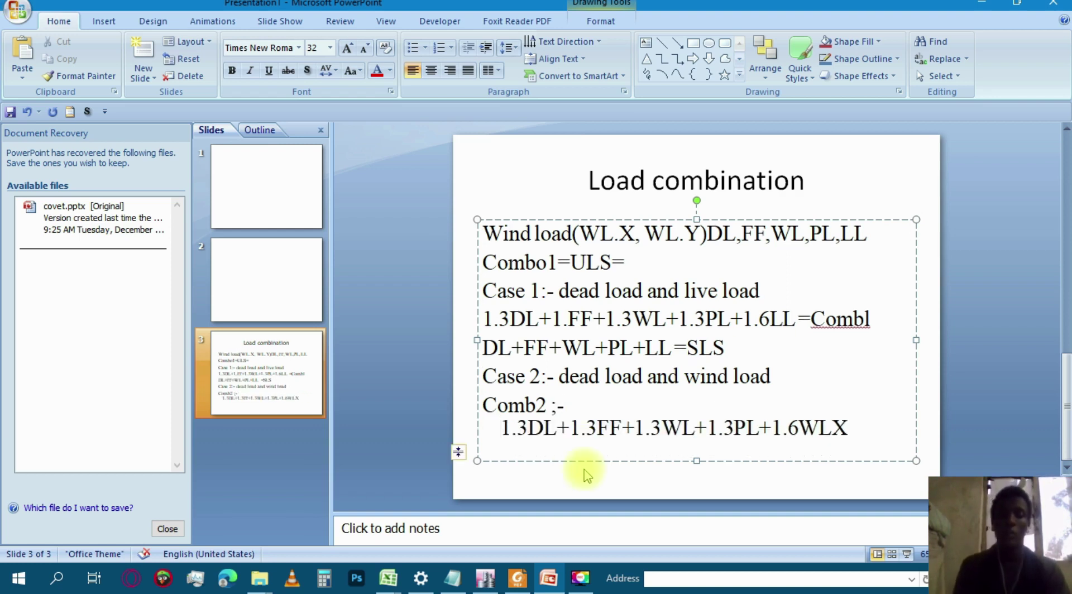
key(BackSpace)
key(BackSpace)
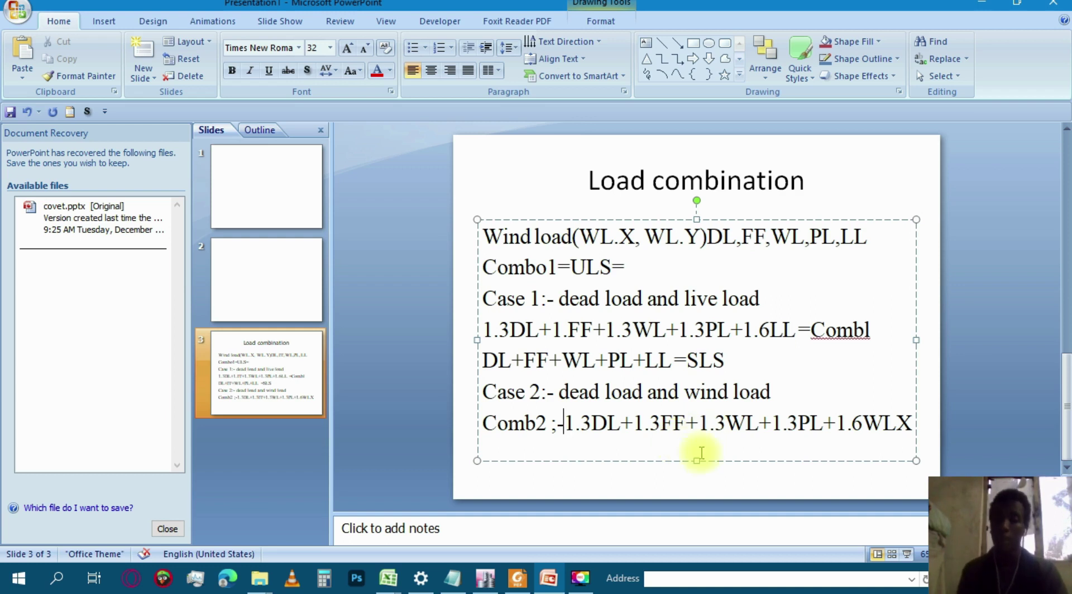
Make the wind term plus-or-minus so the formula ends '1.3PL+/-1.6WLX'.
click(834, 423)
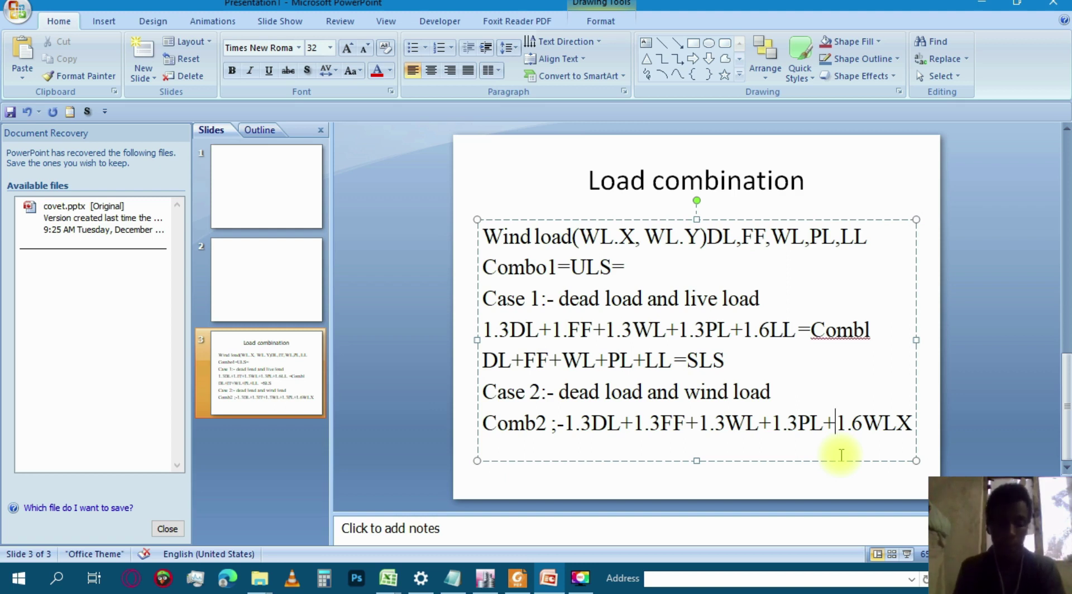
text(/-)
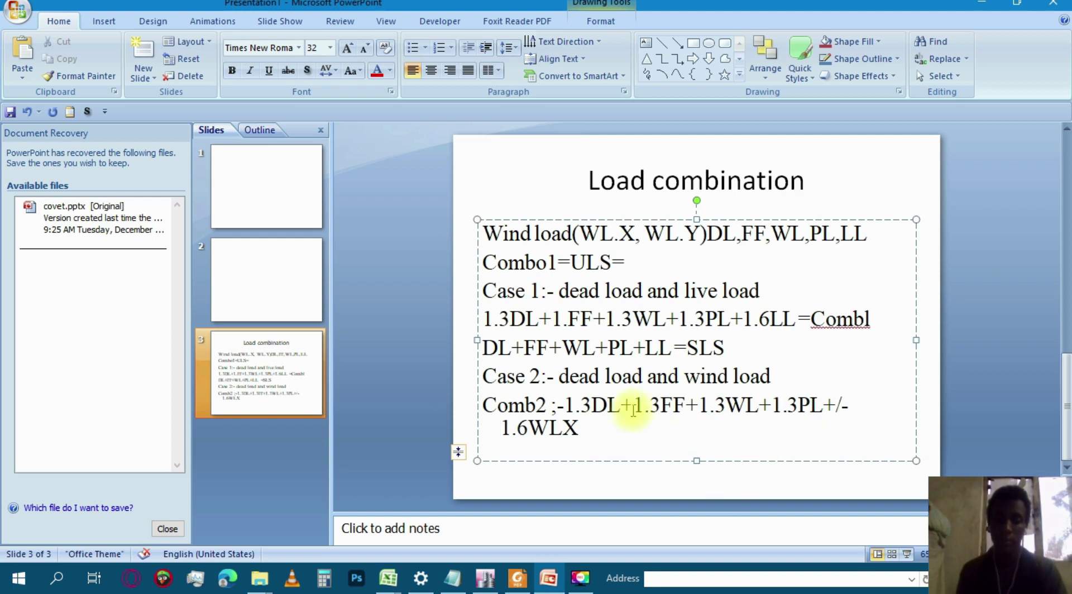
drag(578, 429, 552, 405)
shift+click(490, 232)
click(487, 219)
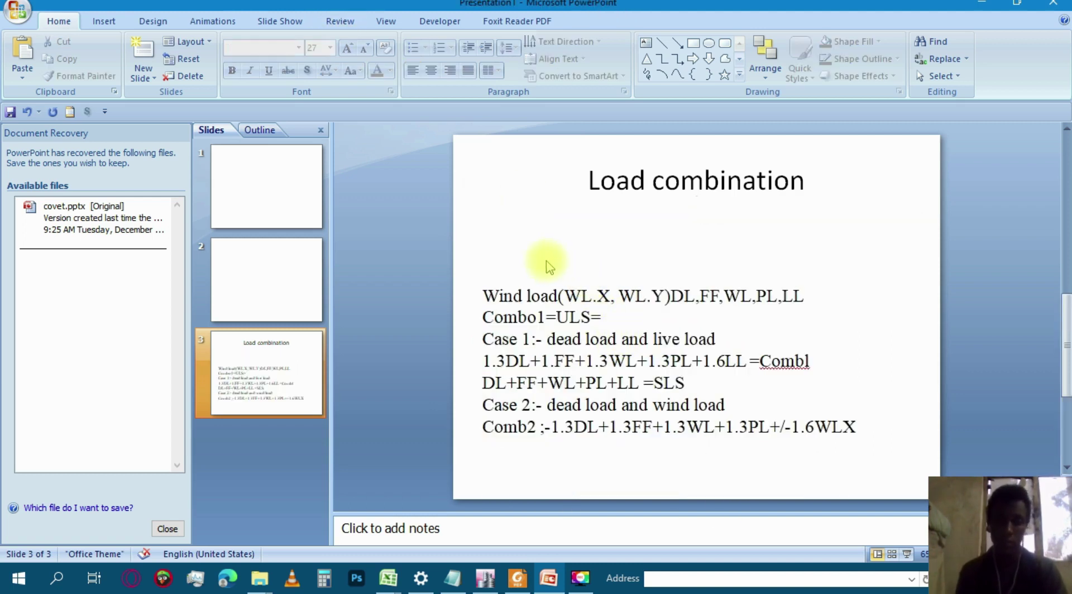
Remove the blank first line and extend the text box upward toward the title.
click(590, 317)
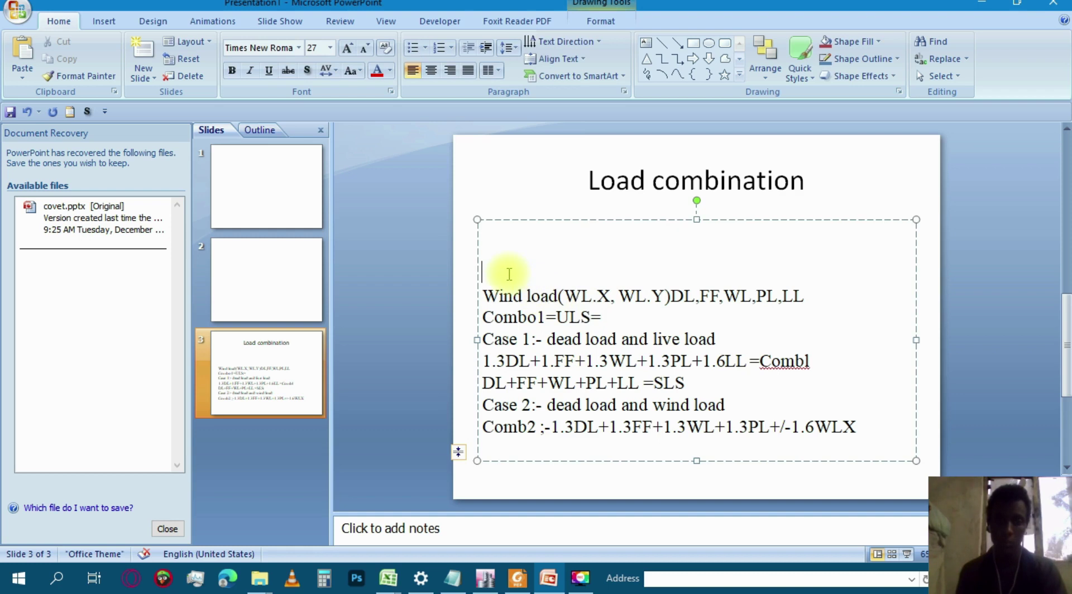
key(BackSpace)
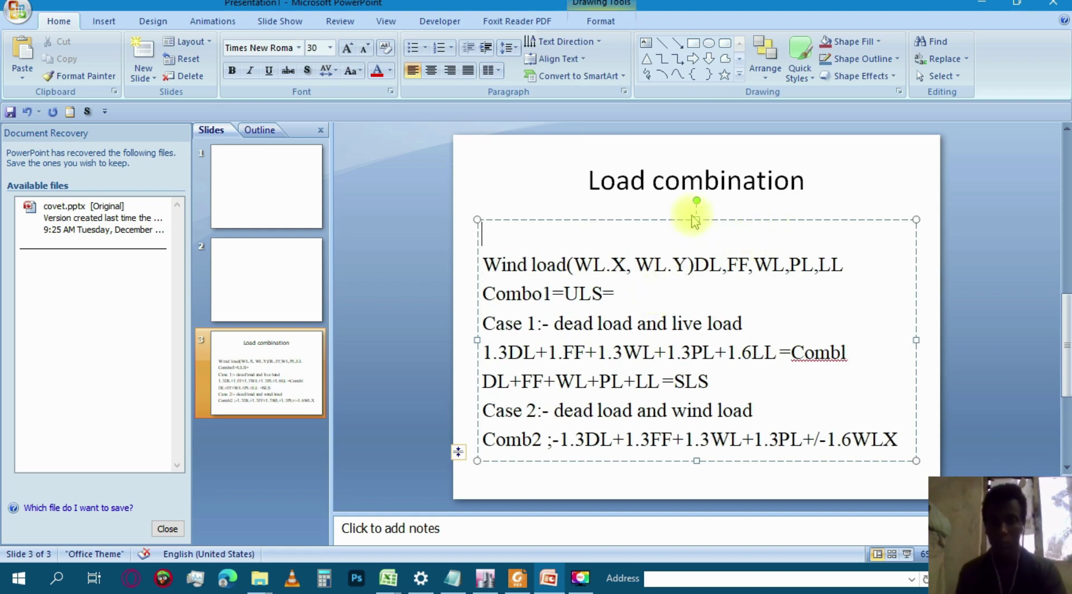
drag(695, 219, 695, 195)
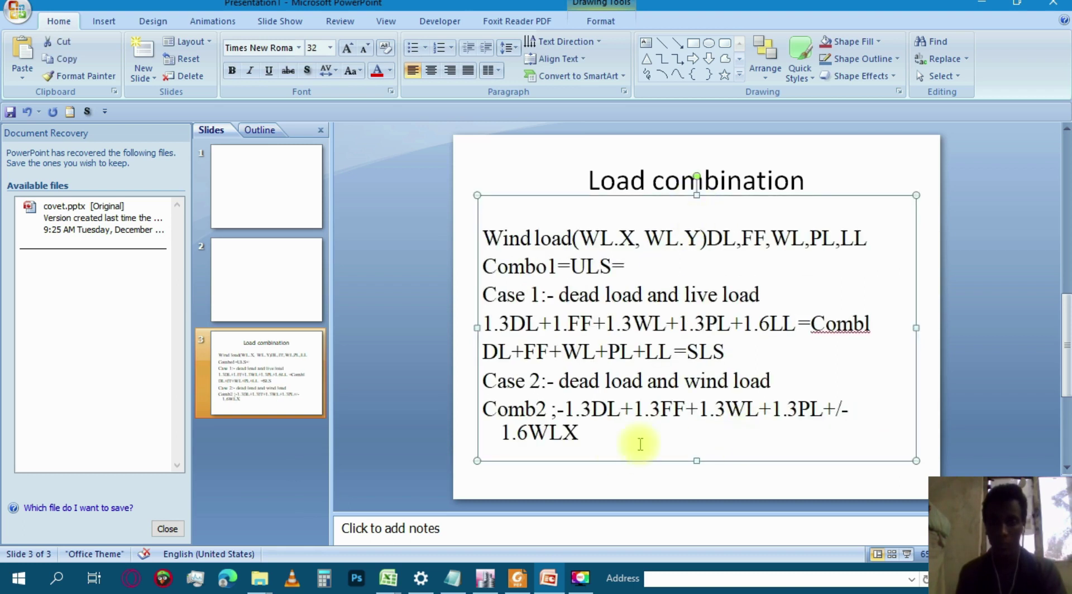
drag(598, 433, 485, 234)
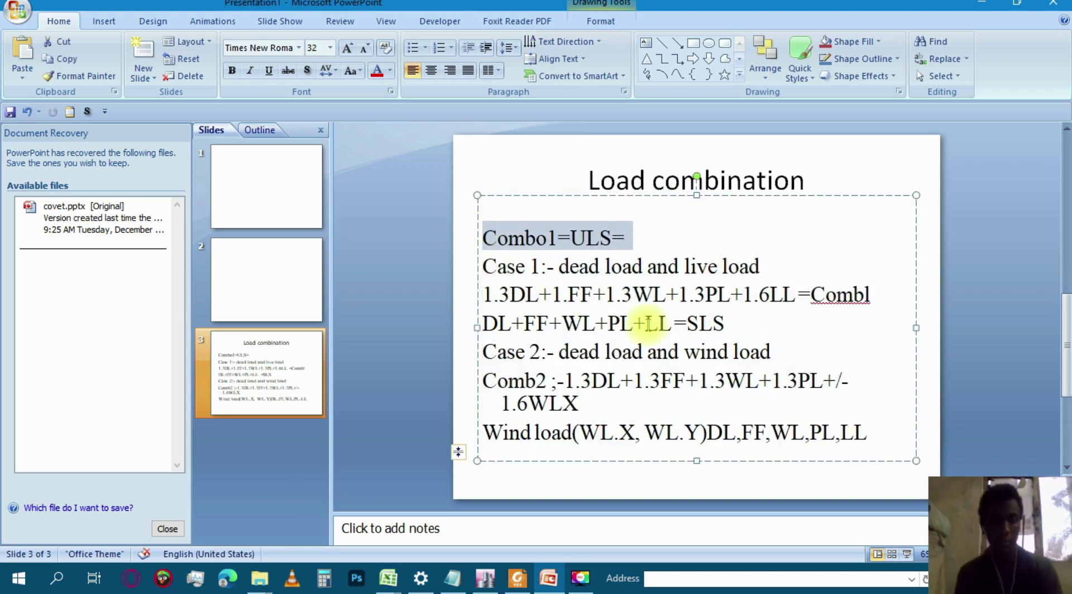
key(ctrl+z)
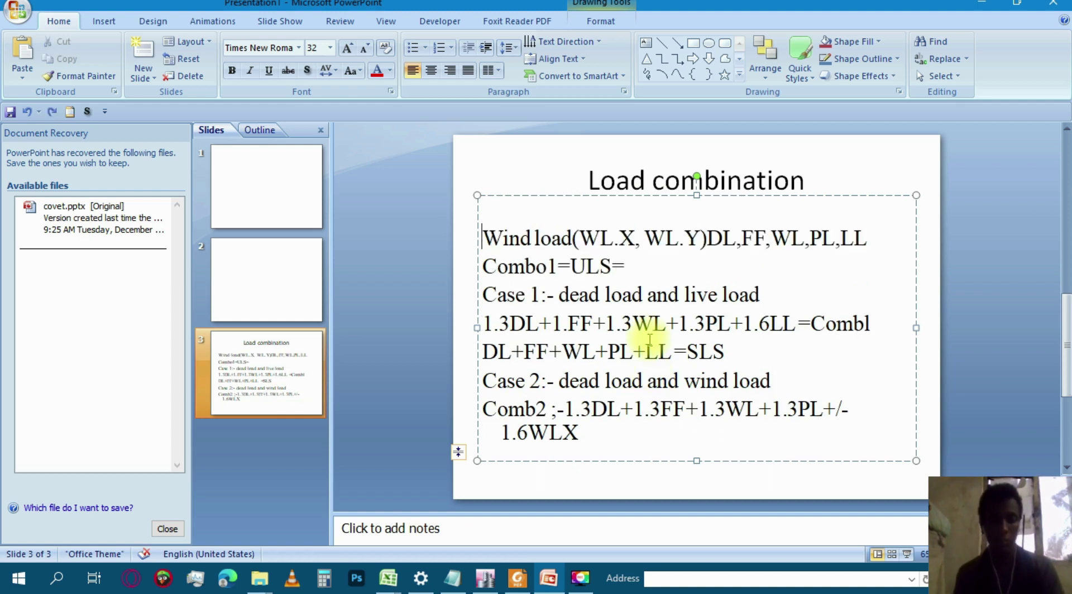
Shrink all the slide text to 24 pt.
key(ctrl+a)
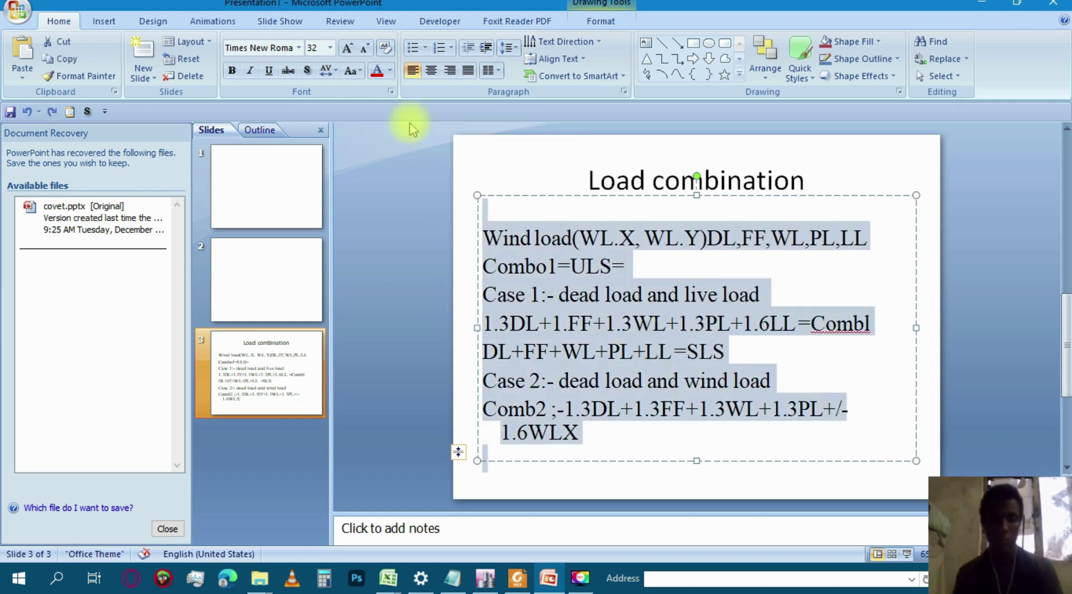
click(364, 51)
click(364, 51)
click(611, 403)
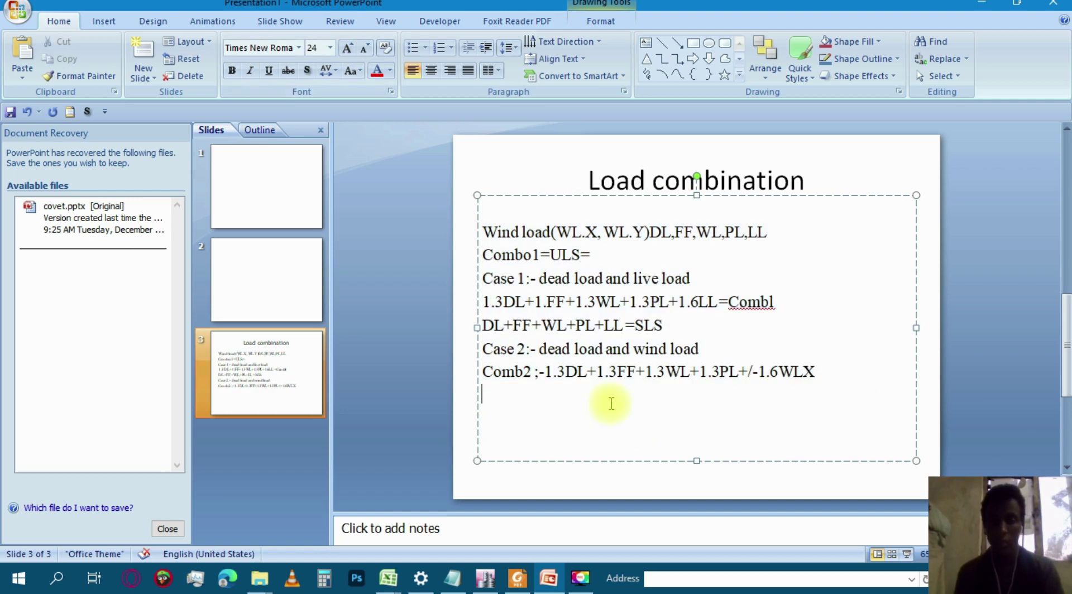
click(820, 371)
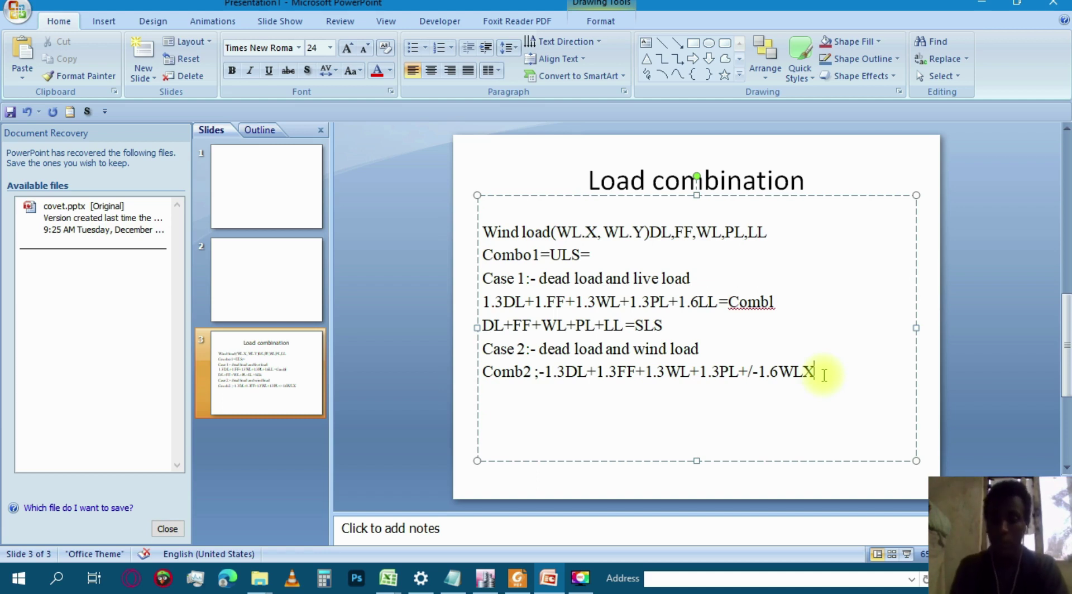
Relabel the Comb2 line as Comb2/3.
key(Return)
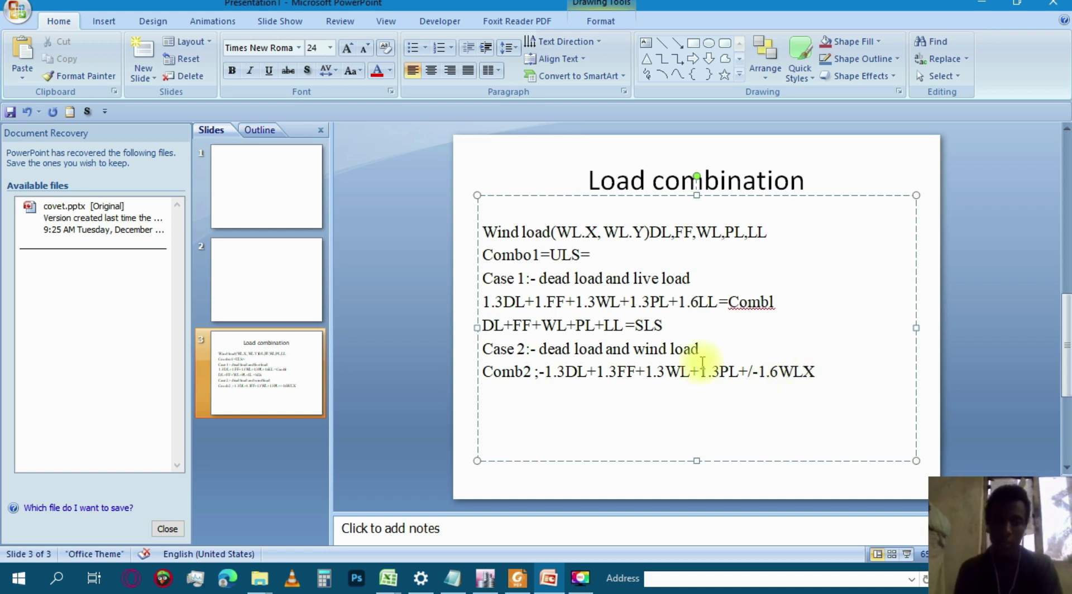
click(536, 372)
key(BackSpace)
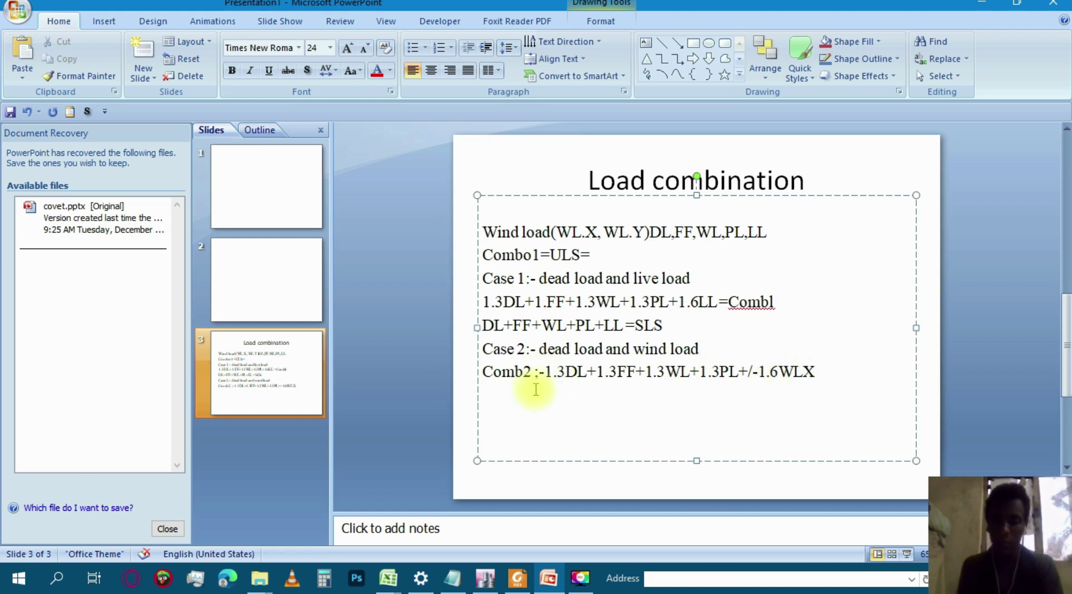
text(/3)
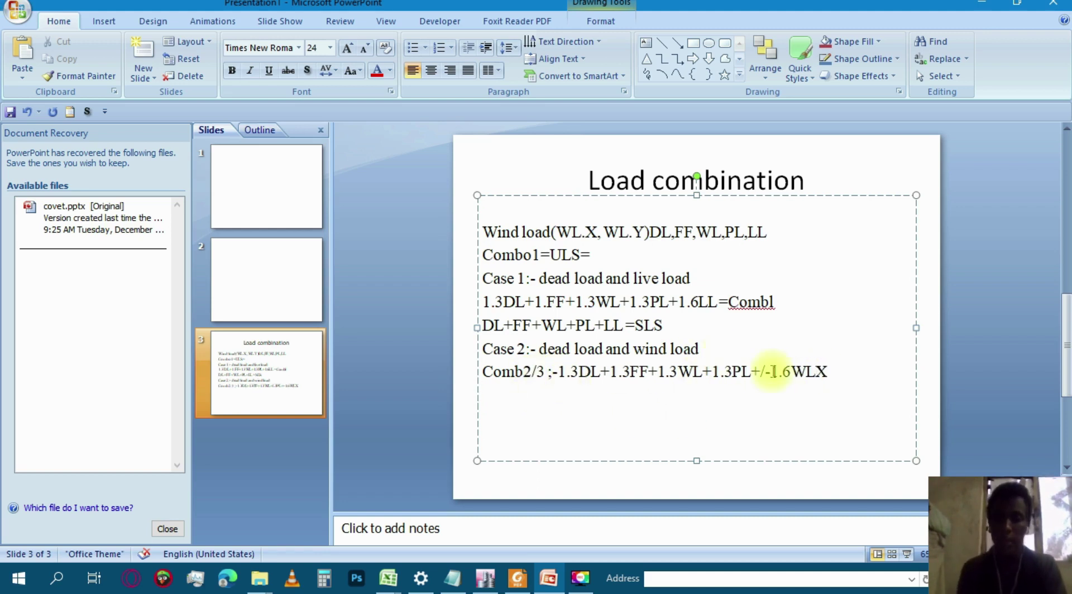
Add 'Comb4/5:- 1.3dl+1.3ff+1.3pl+1.3wl++/-WLY' and begin a 'Case3' line below it.
click(854, 371)
key(Return)
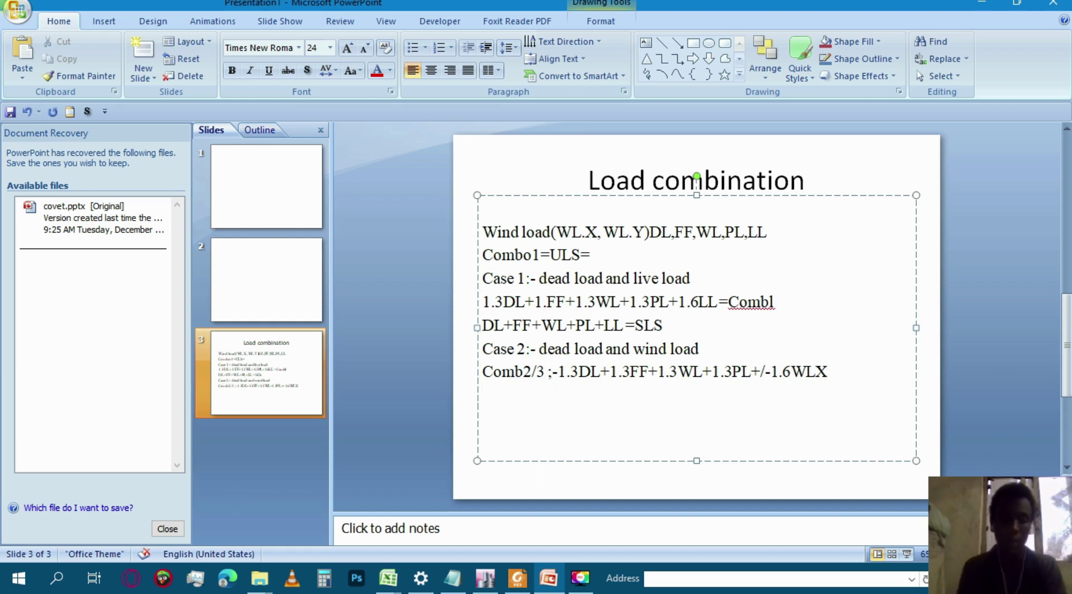
text(Com)
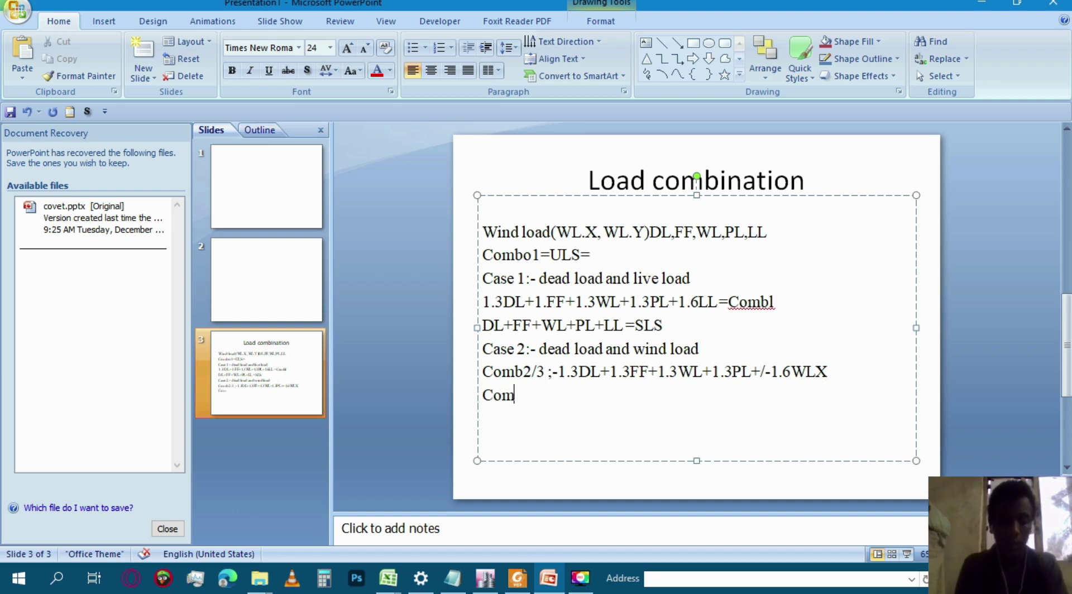
text(b4/5)
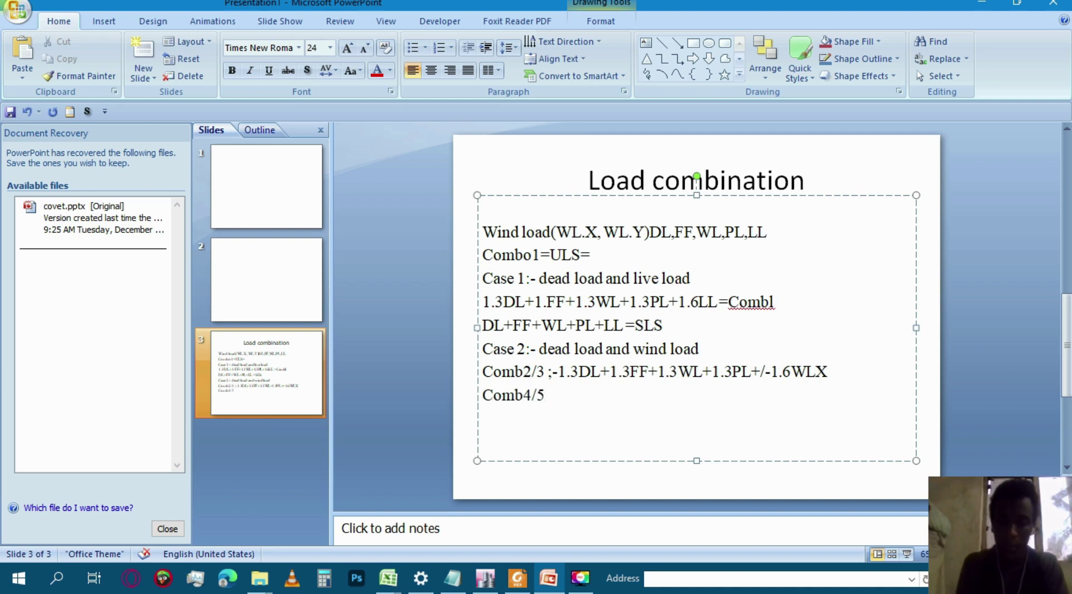
text(:-)
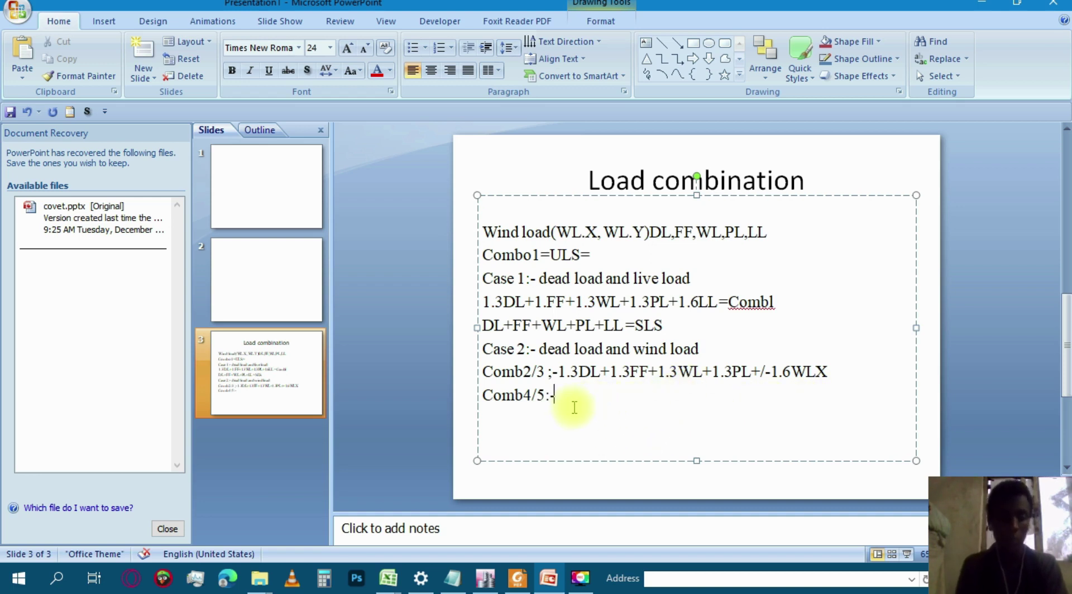
text(1.3)
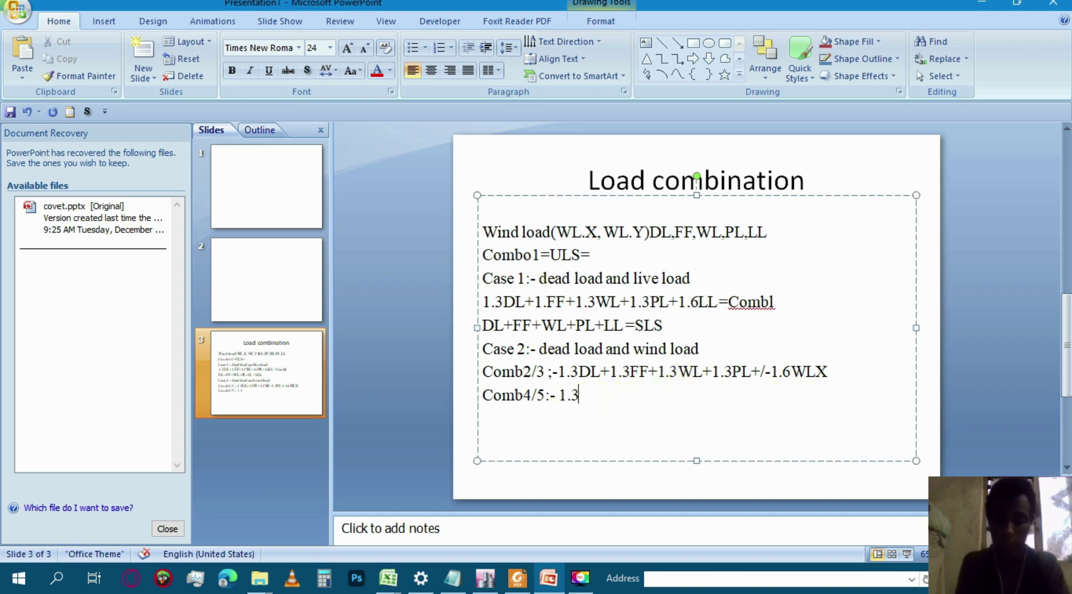
text(dl+)
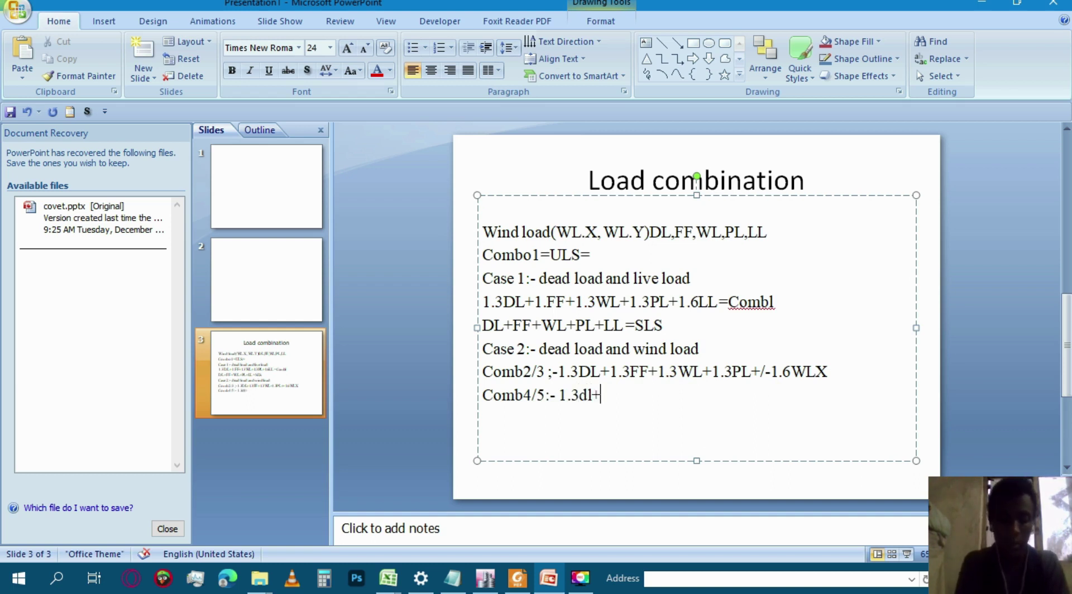
text(1.3ff+1.3)
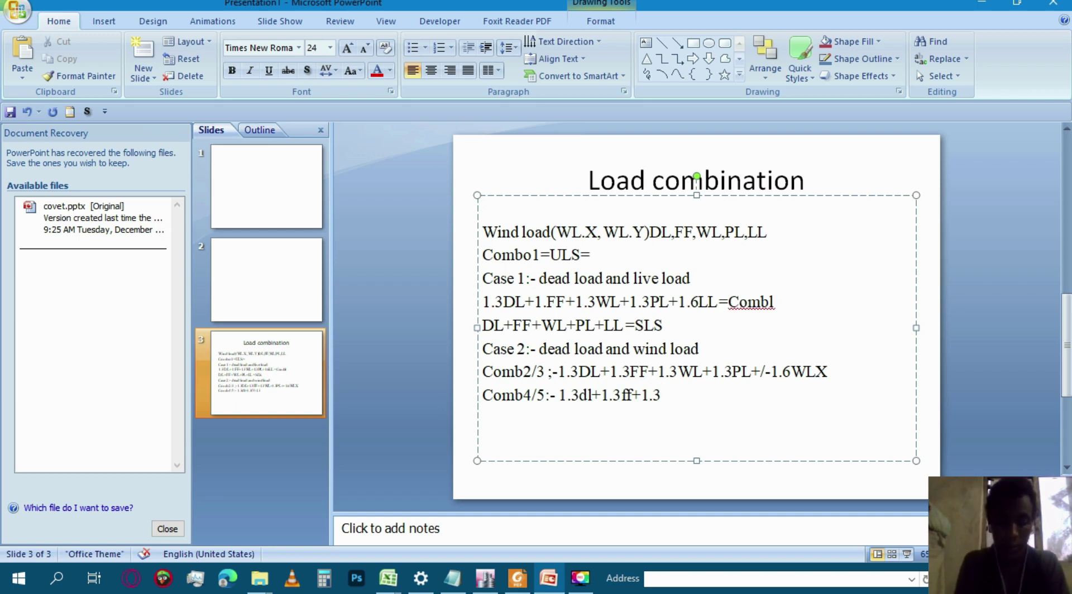
text(pl+)
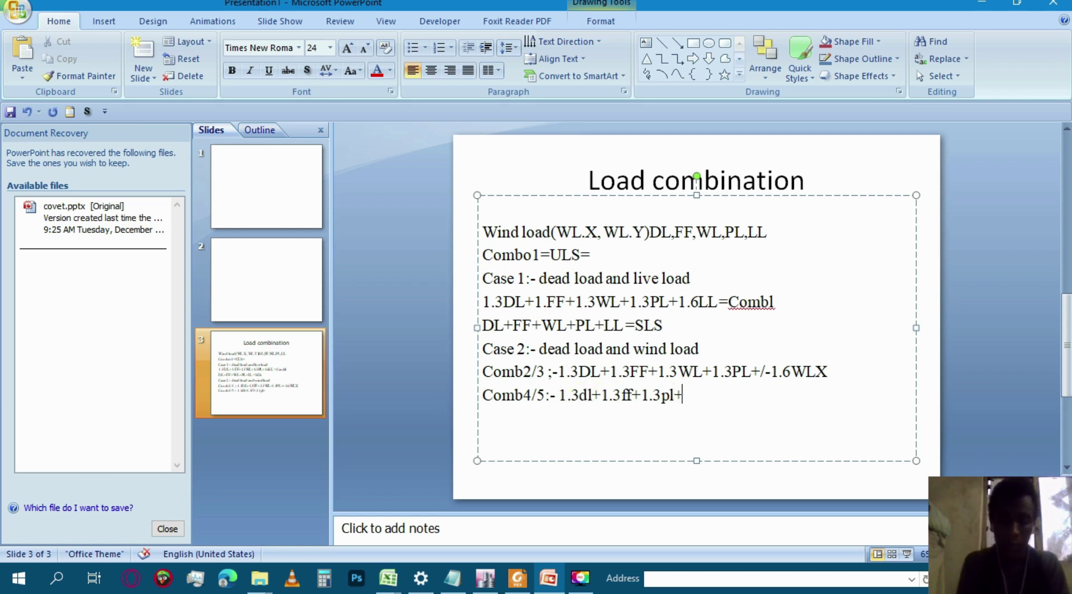
text(1.3)
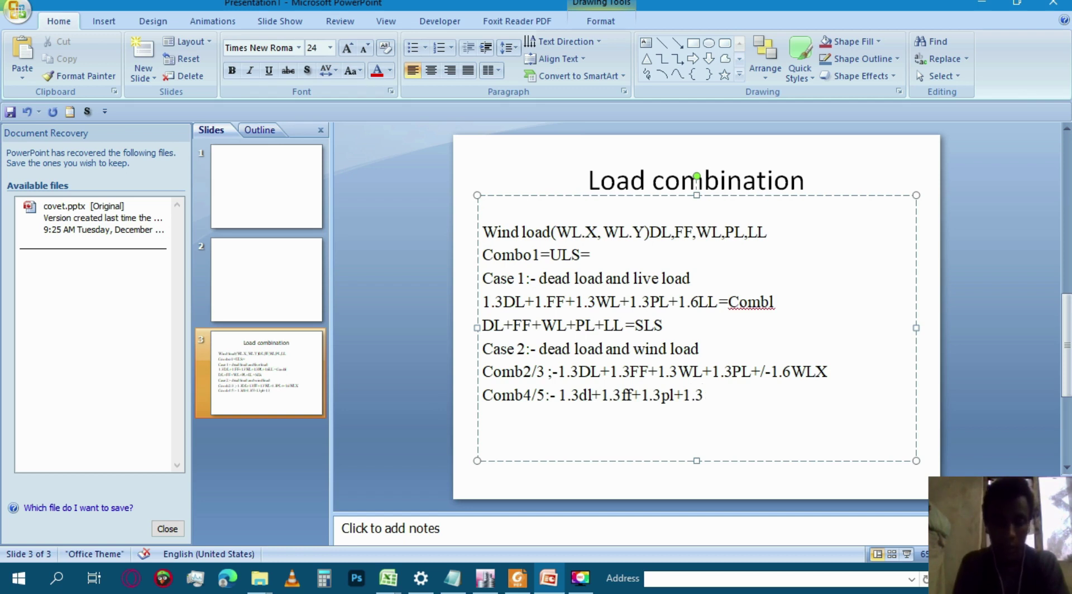
text(wl)
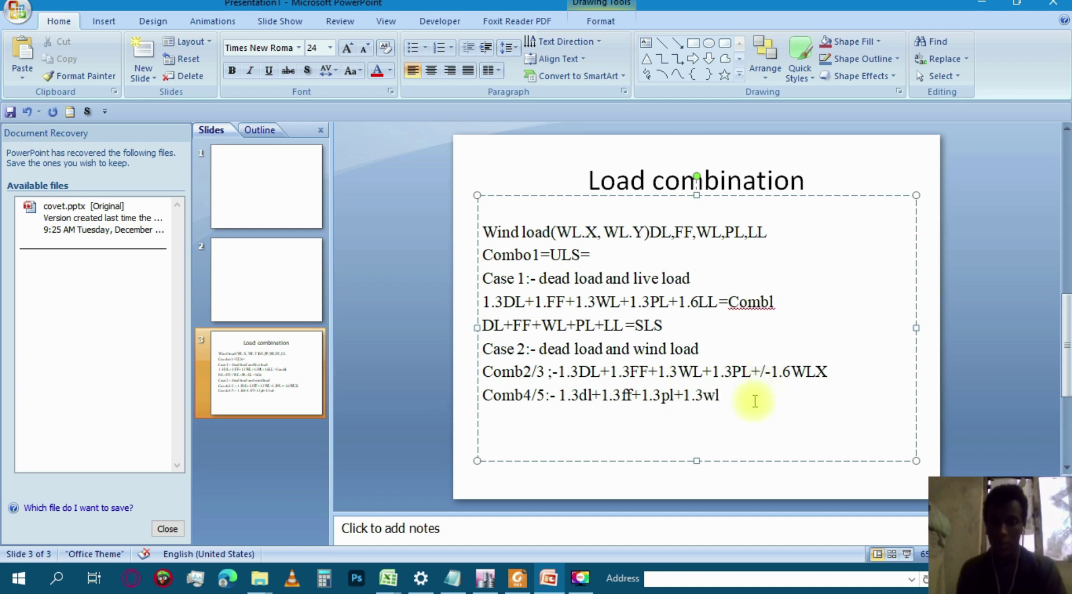
text(+)
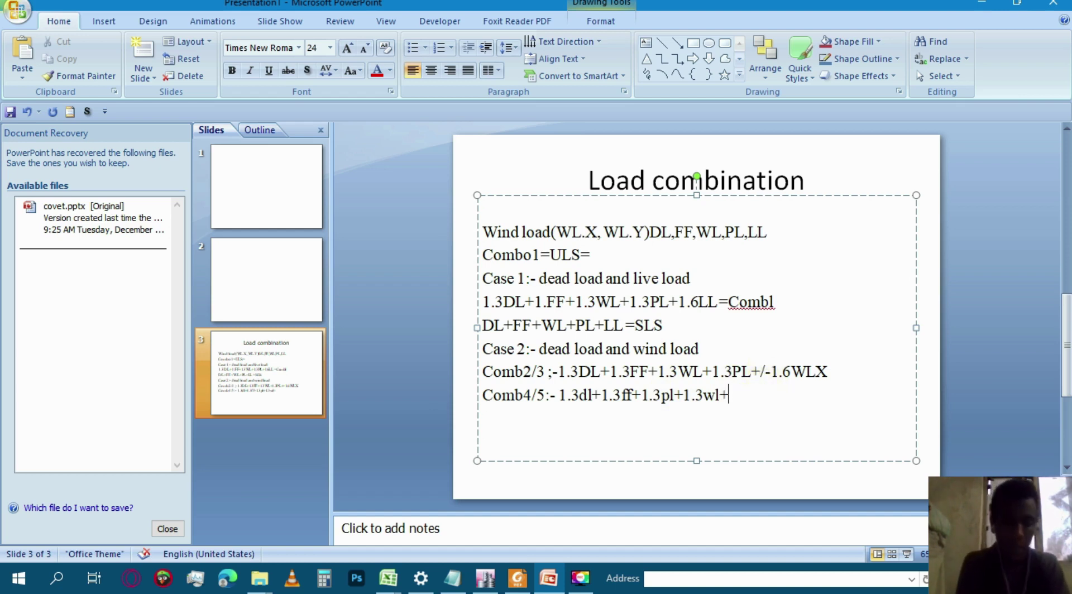
text(+/-)
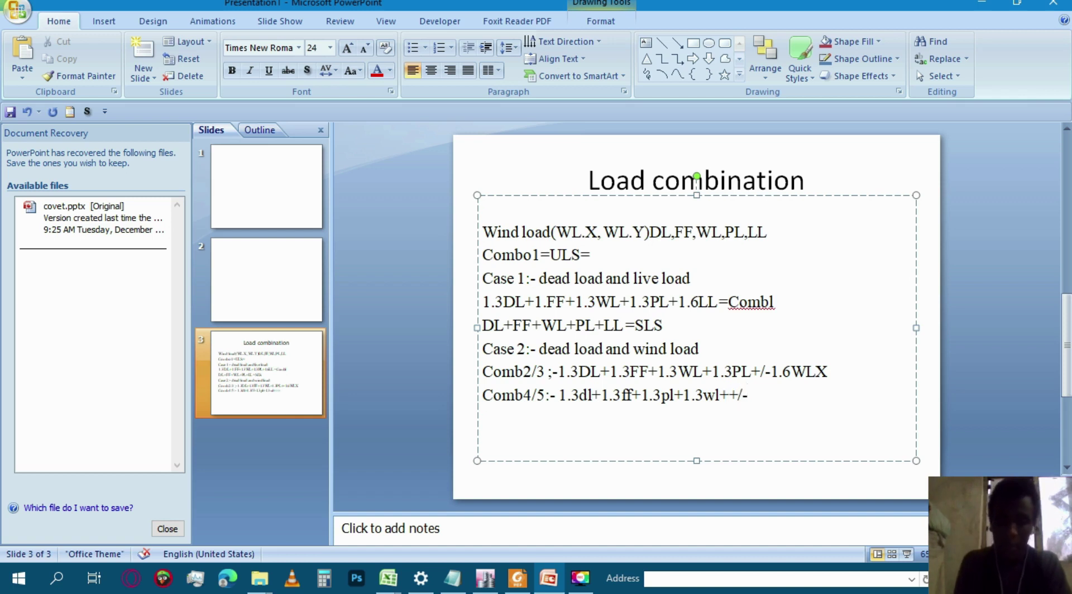
text(WL)
text(Y)
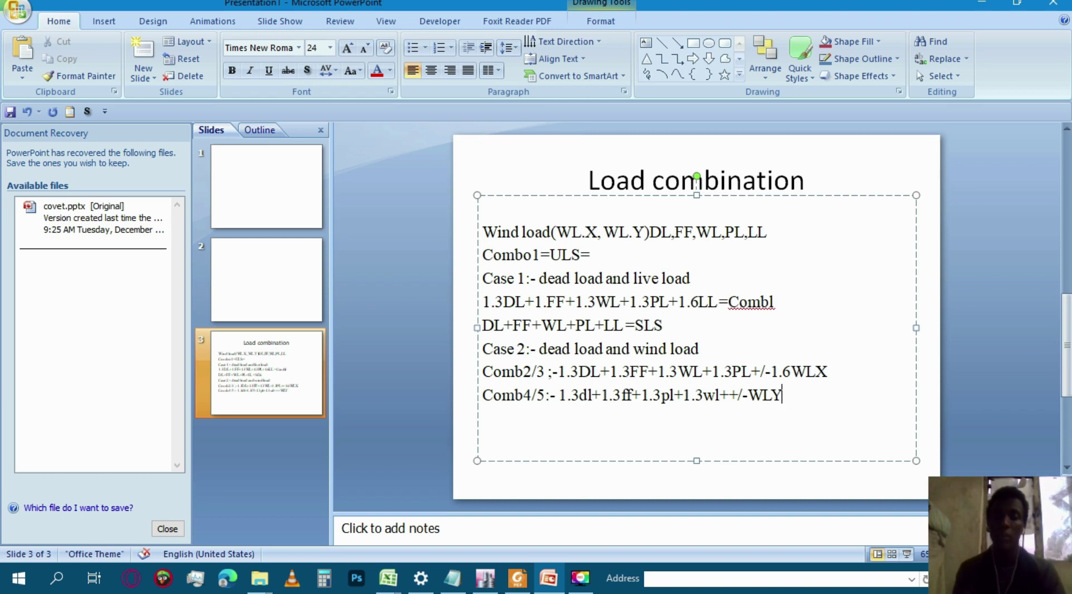
key(Return)
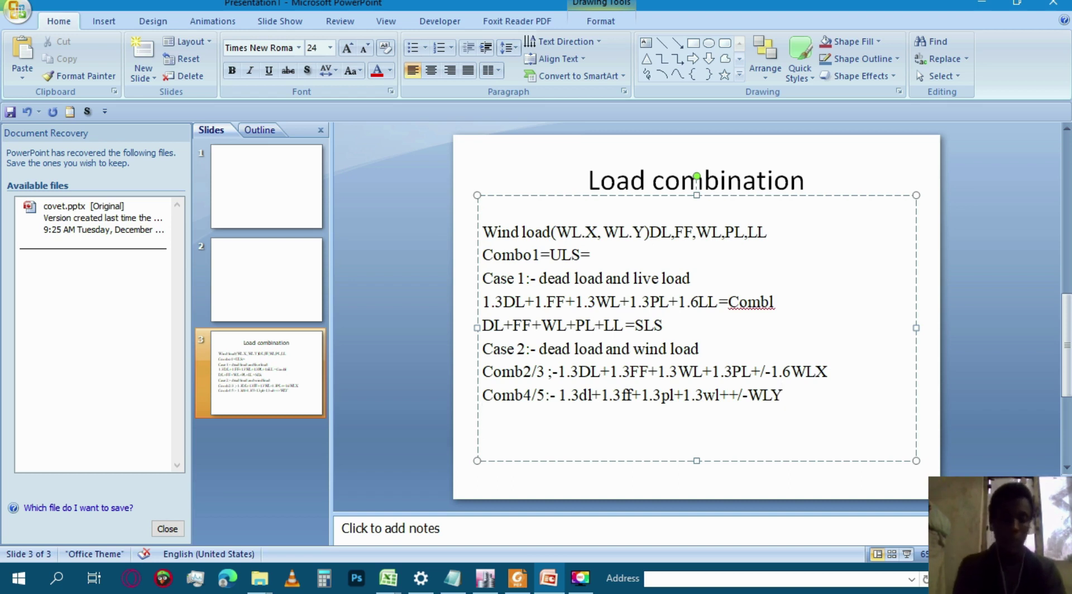
text(Case3)
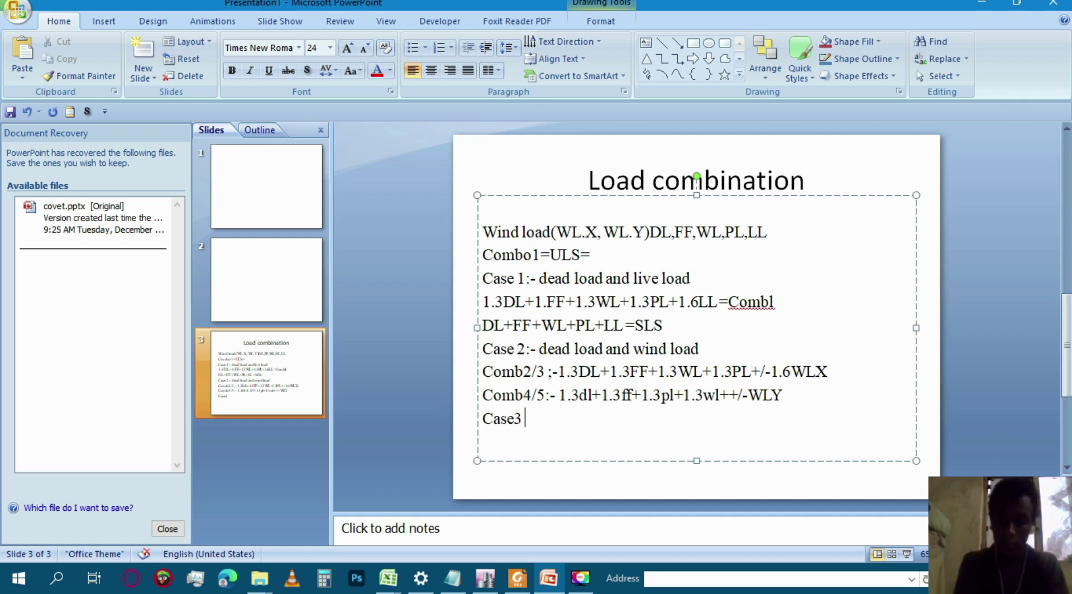
Complete the Case3 line as 'Case3 :- dead load, wind load and live load'.
text(:-)
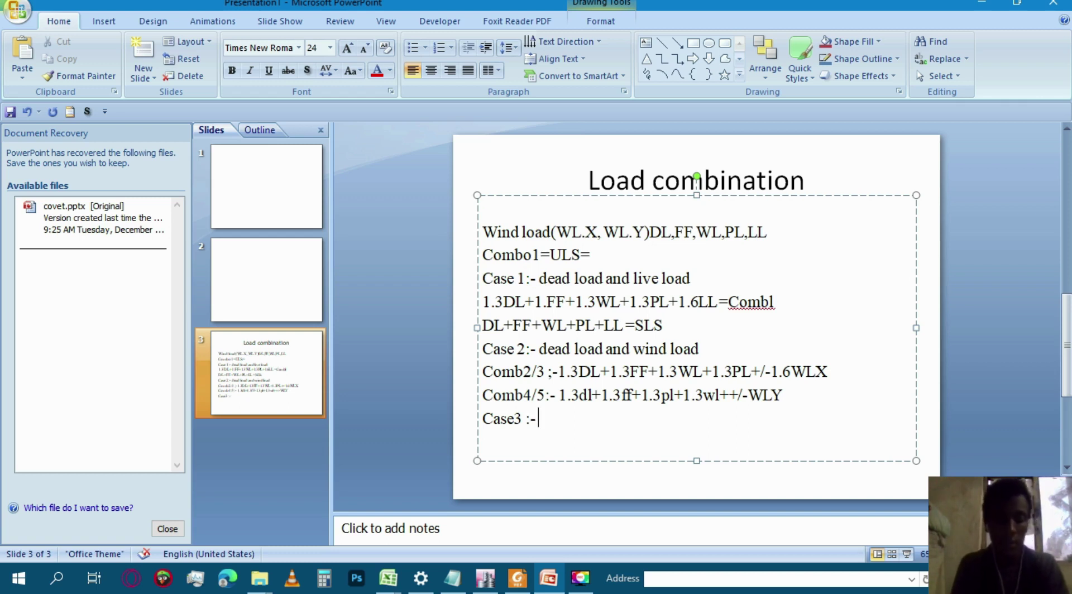
text( dea)
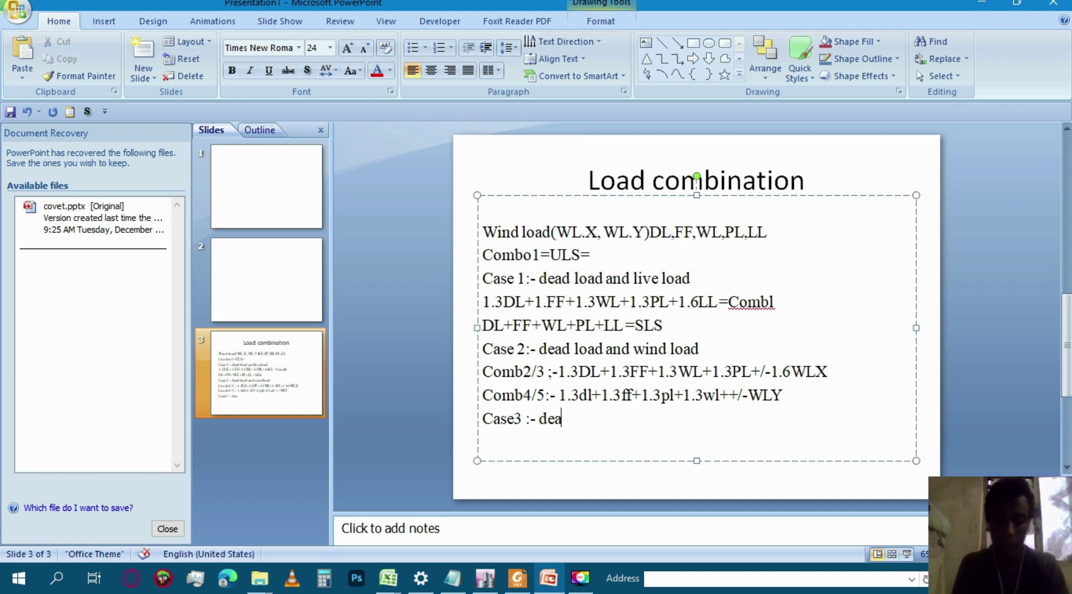
text(d load wind o)
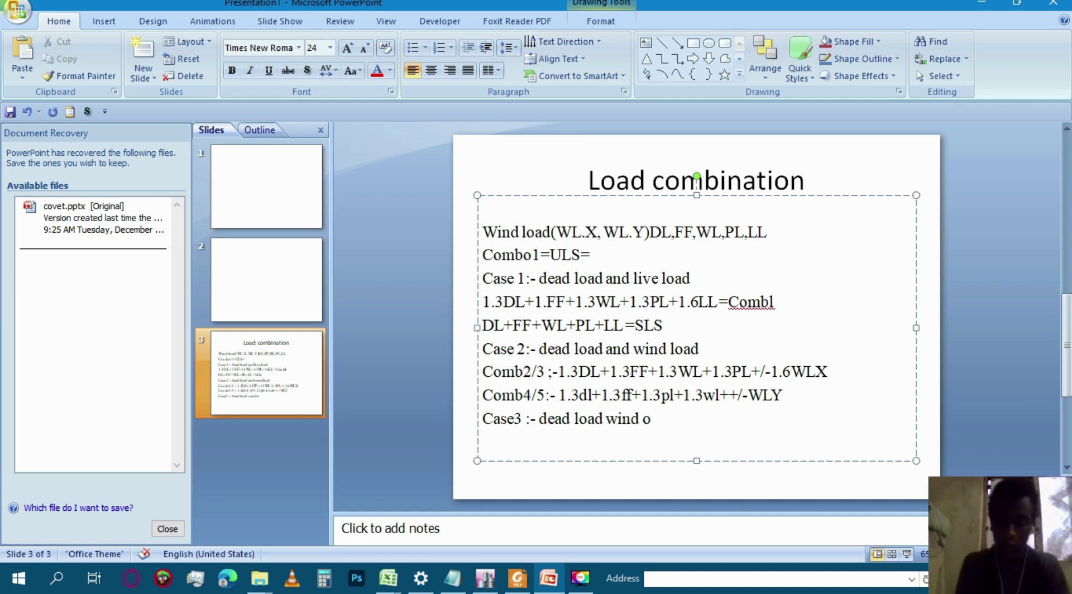
key(BackSpace)
text(load)
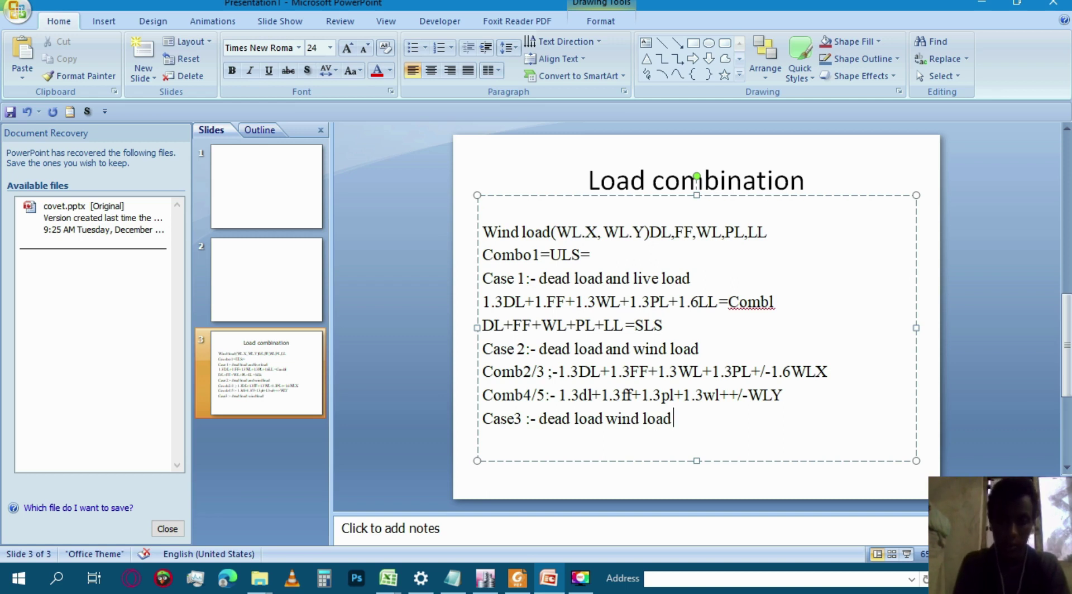
text(a)
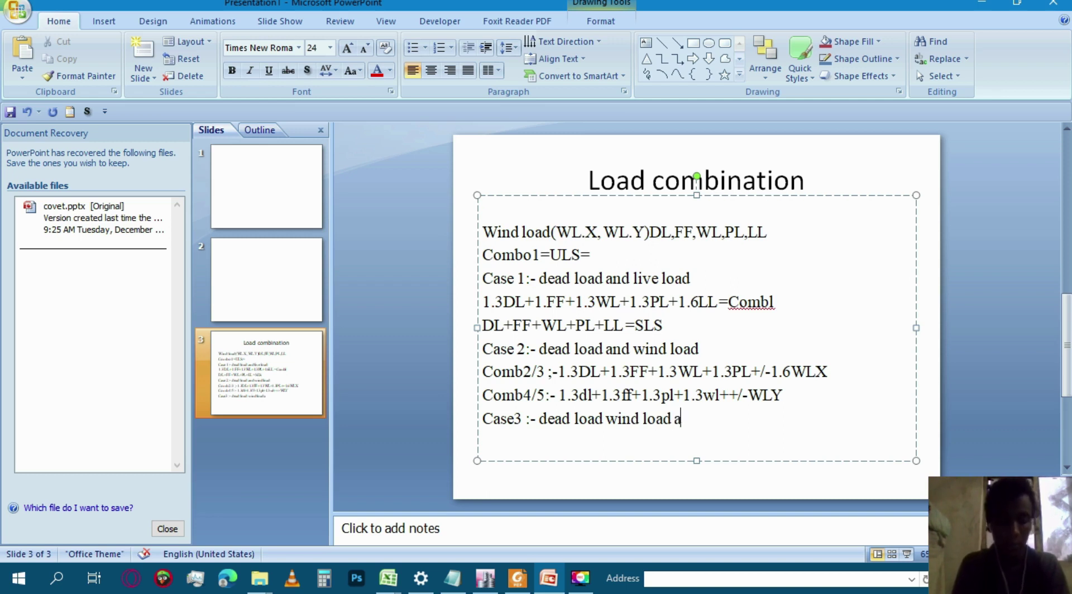
text(nd live load)
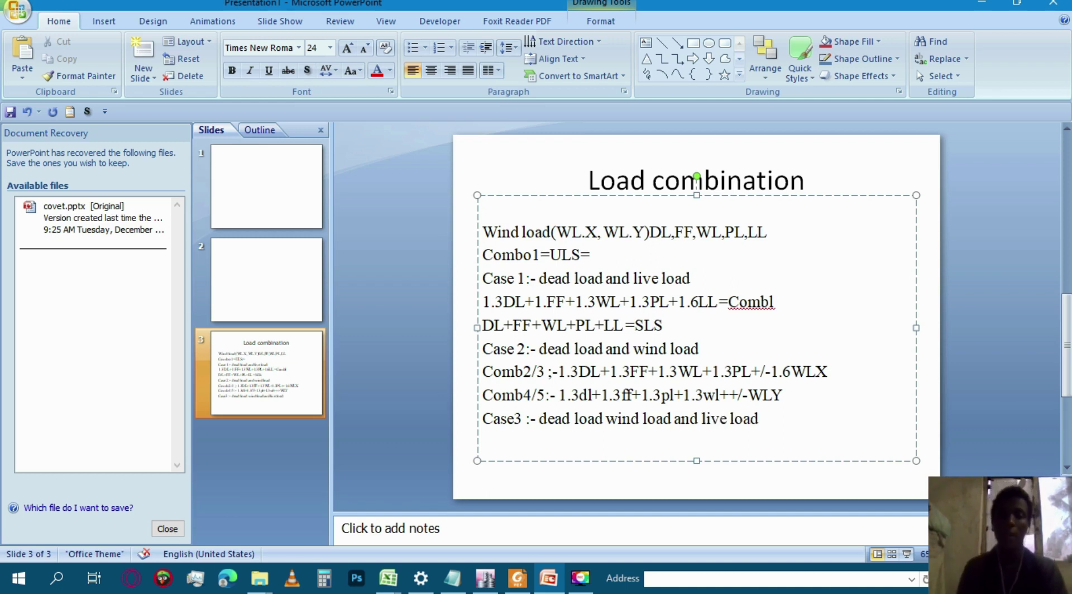
click(604, 420)
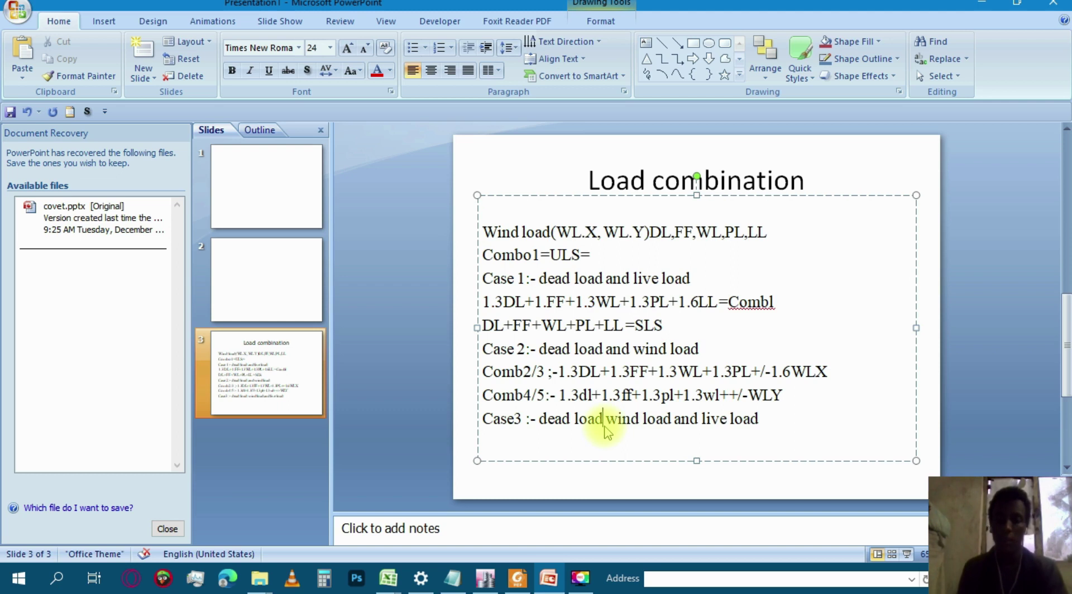
text(,)
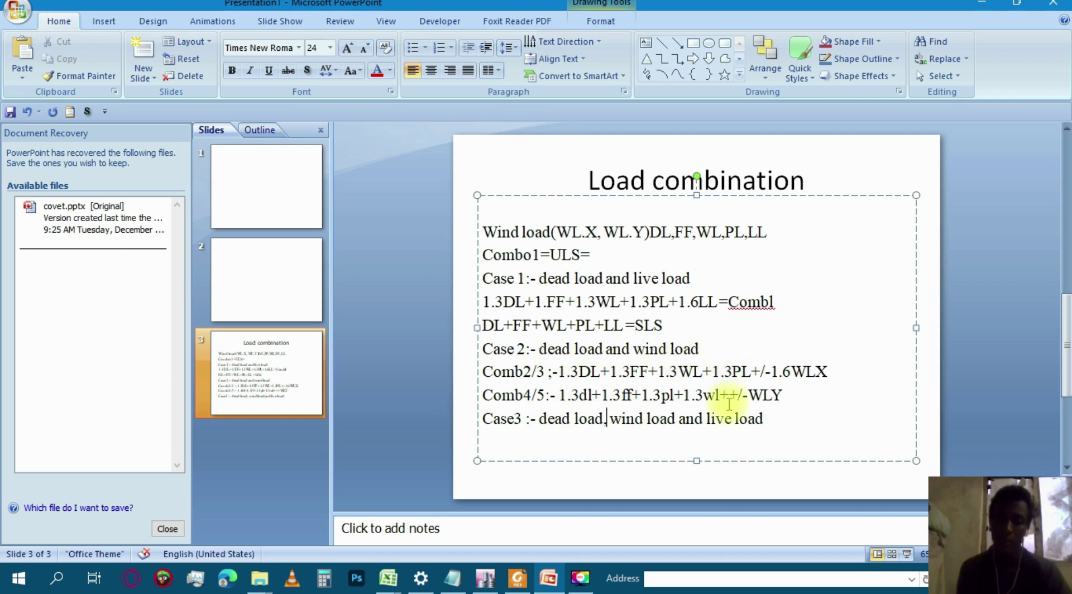
double_click(693, 278)
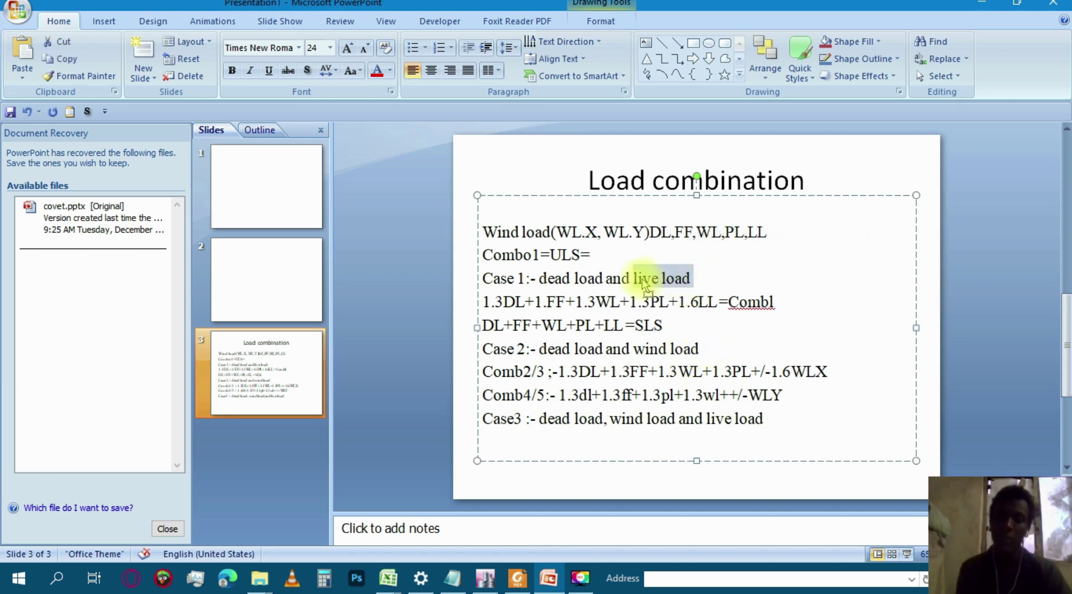
Review the Case 1, Case 2 and Case3 lines, then bring the EBCS 1 PDF in Foxit Reader forward.
click(704, 280)
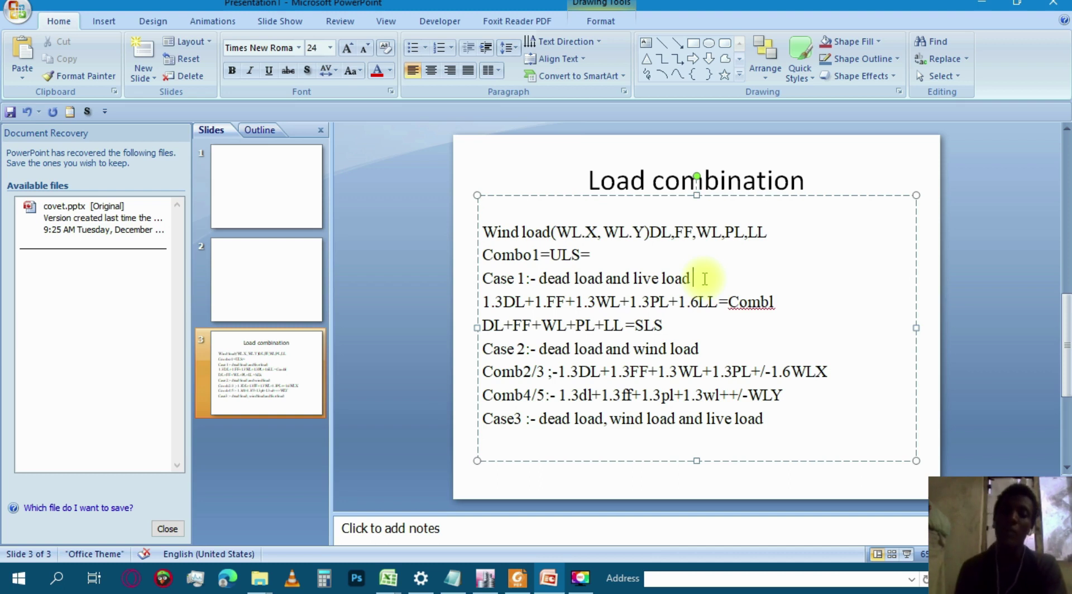
click(708, 347)
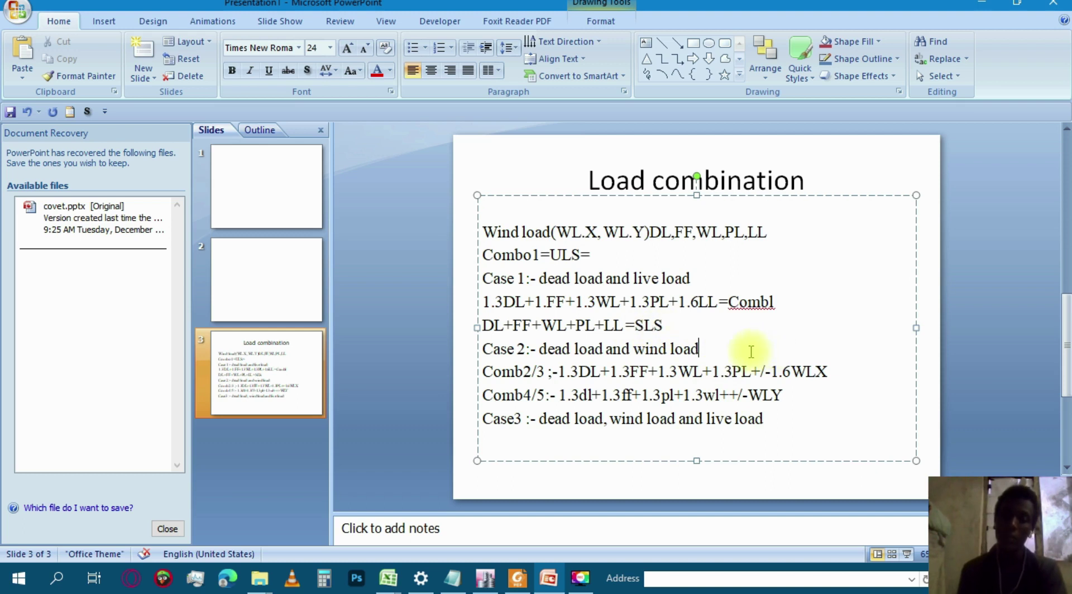
click(770, 420)
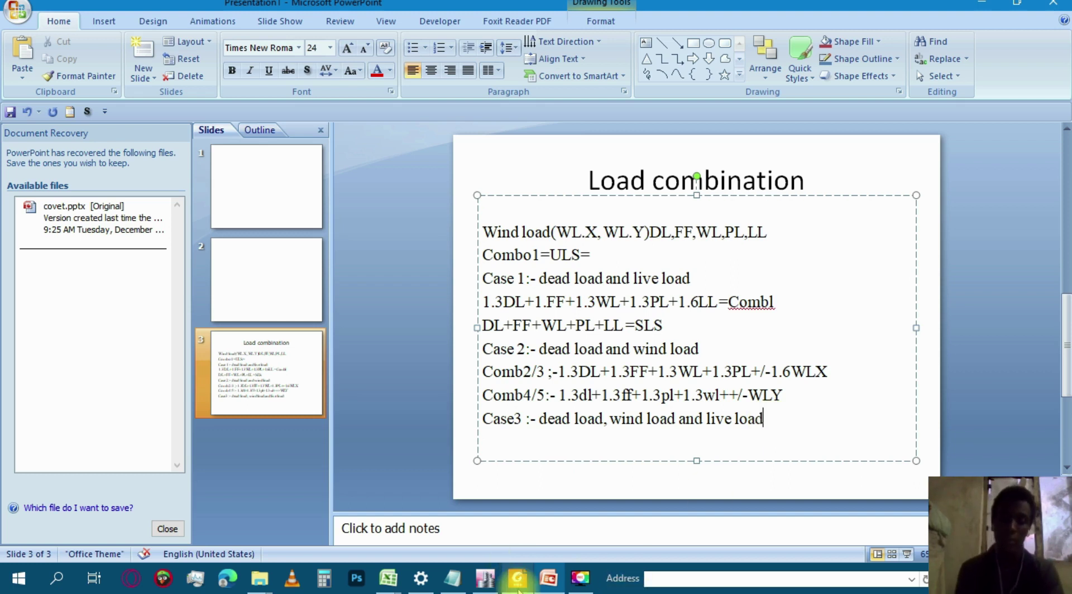
click(545, 505)
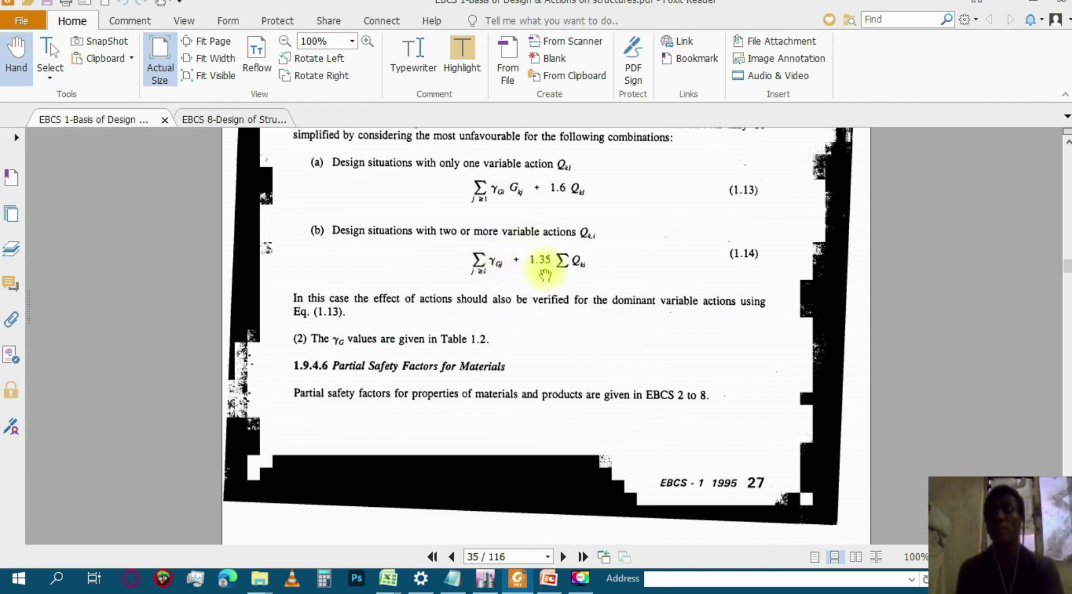
Minimize Foxit Reader after checking equations (1.13) and (1.14) to return to the slide.
click(1017, 3)
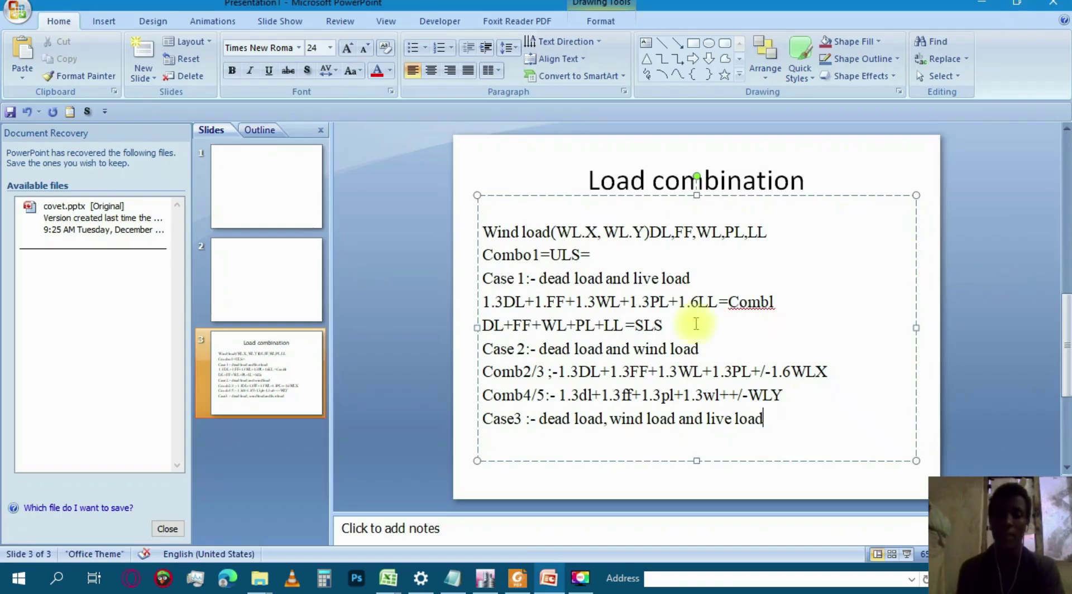
Add the line 'Comb6/7 :- 1.3DL+1.3FF+1.3WL+1.3PL+1.35LL+/-1.35WLX' below Case3.
key(Return)
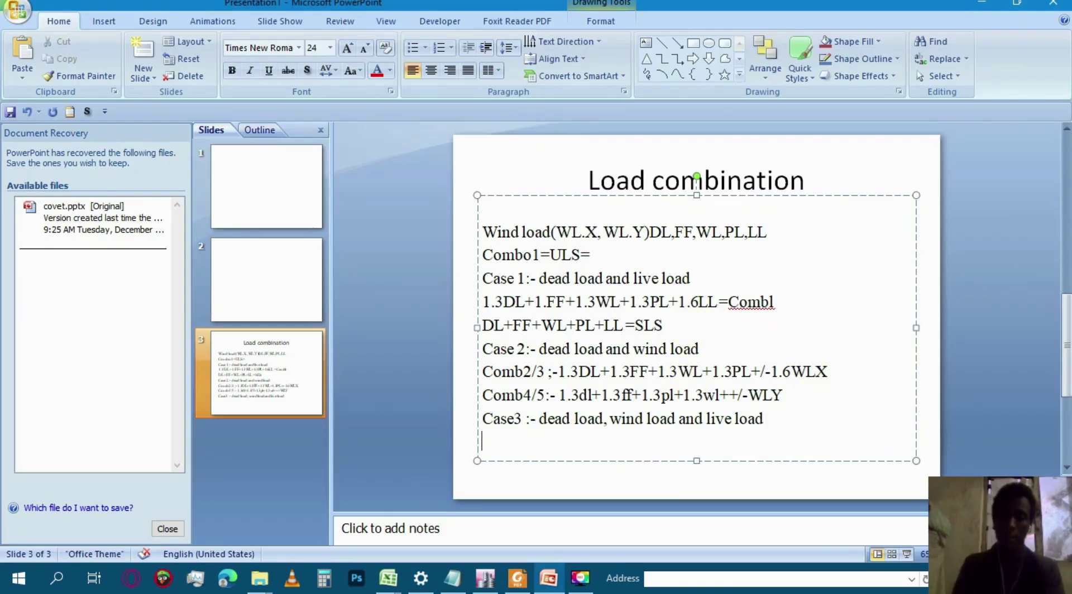
text(Comb)
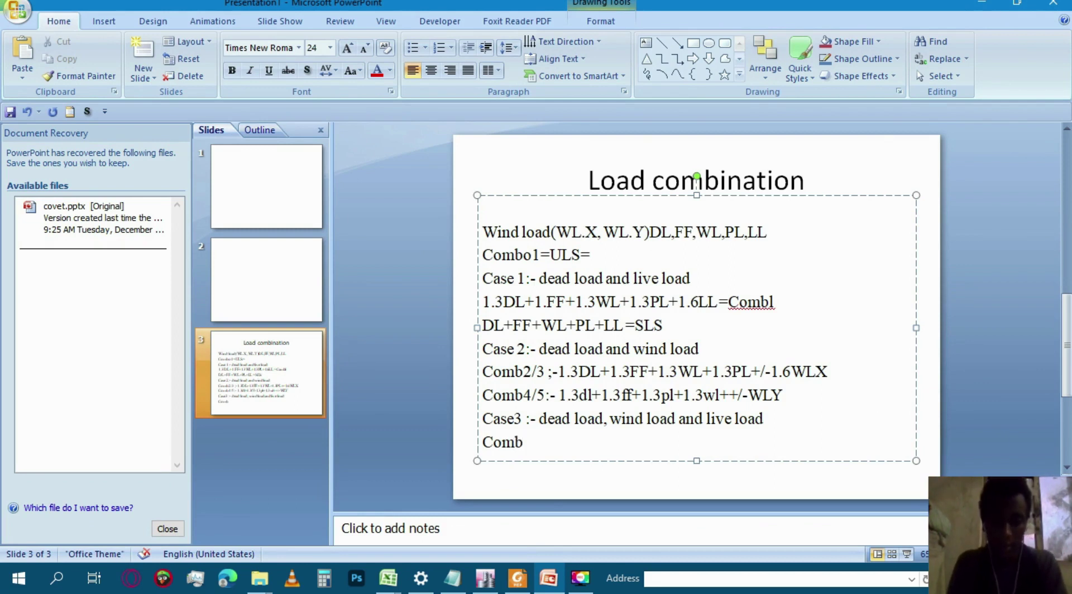
text(6/7)
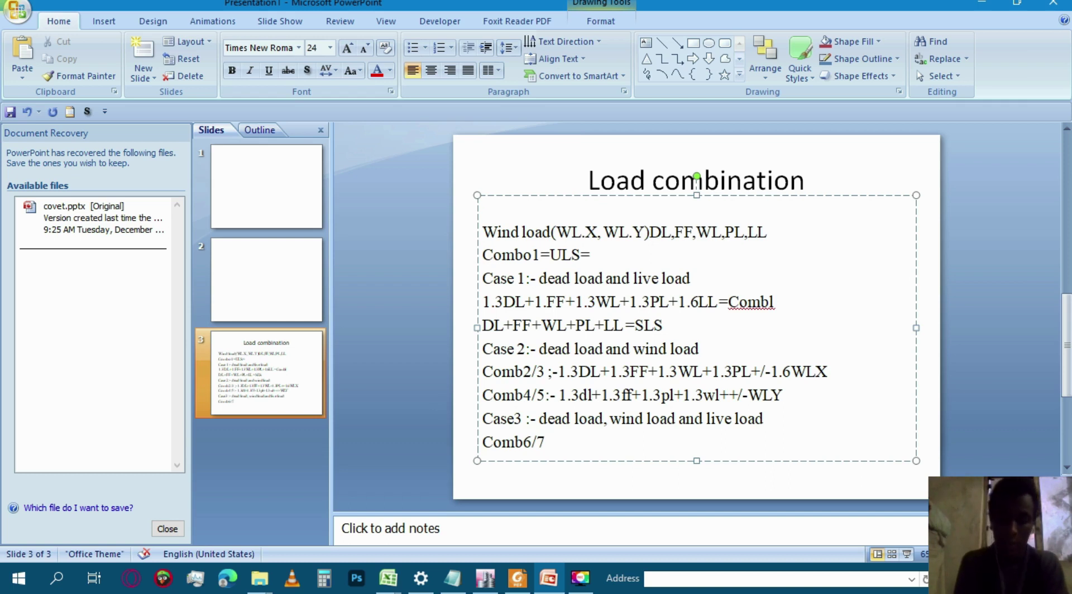
text( :-)
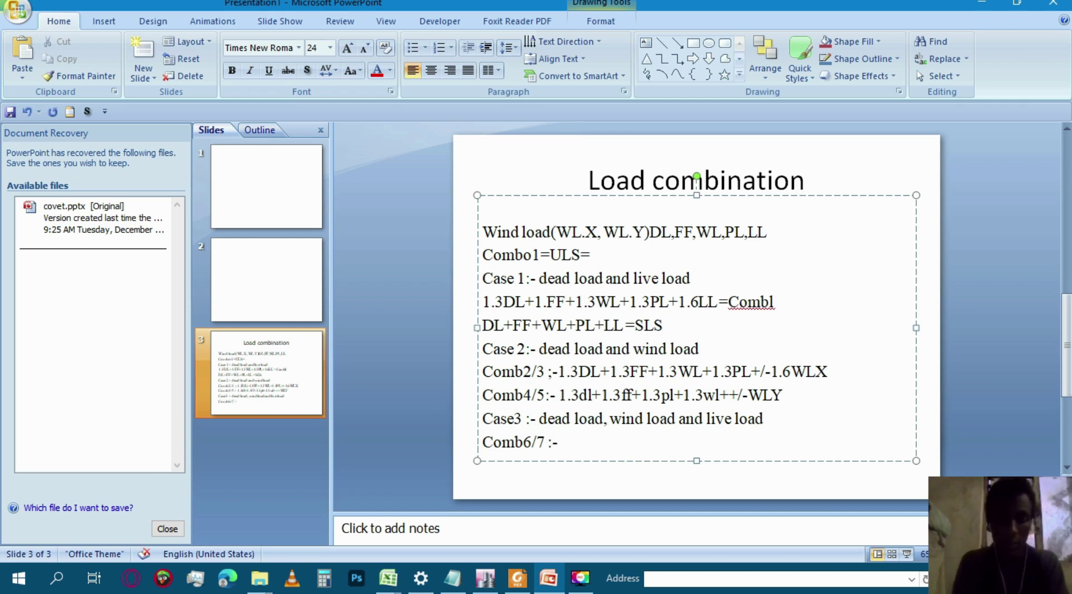
text( 1.)
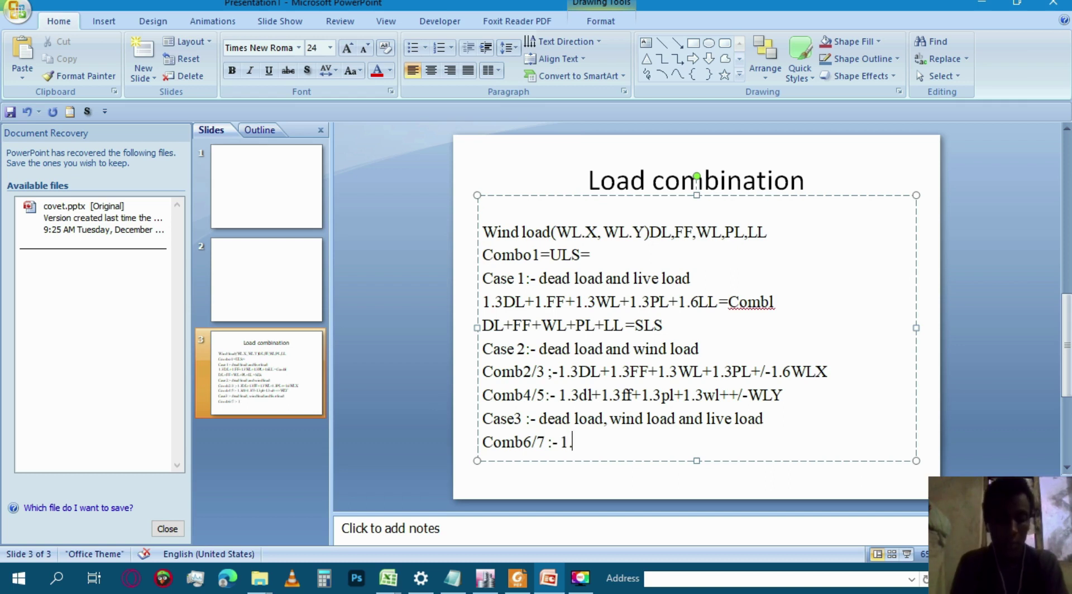
text(3)
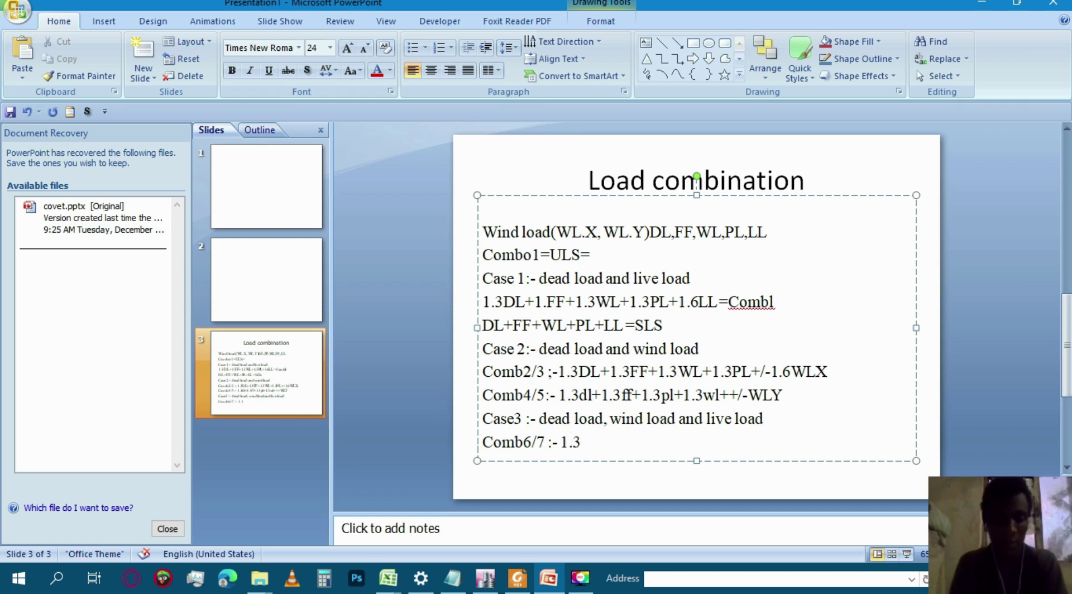
text(DL+1.3)
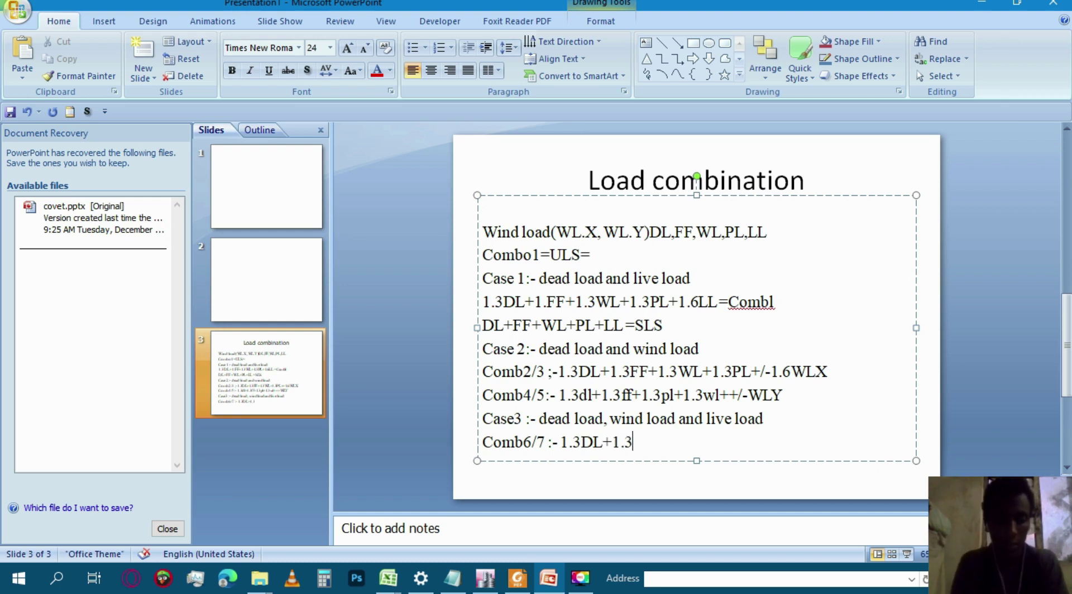
text(FF+1.3WL+1.3)
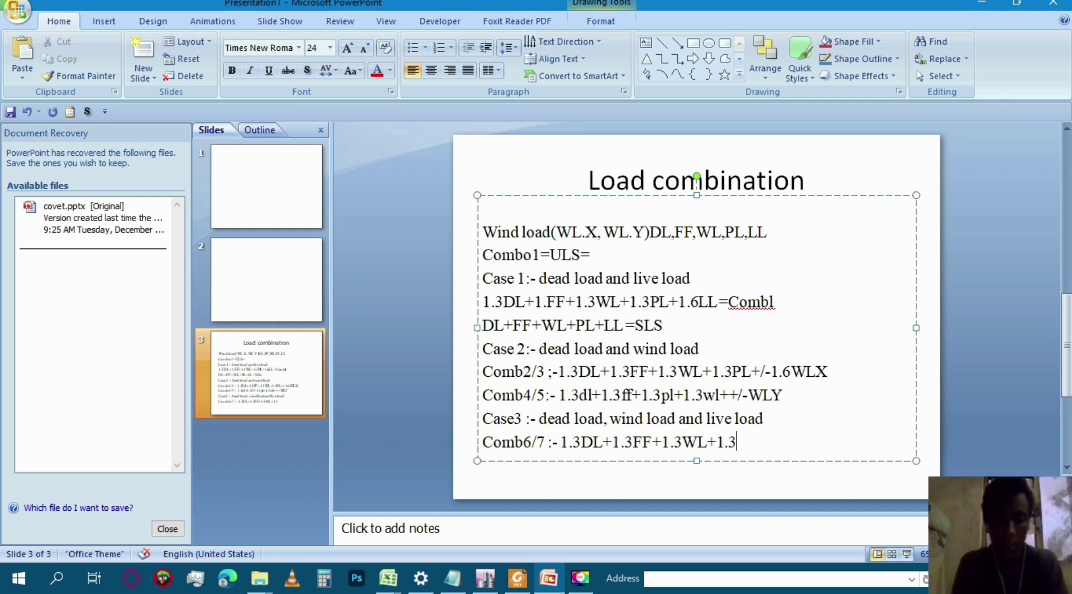
text(PL+1.3)
text(5LL)
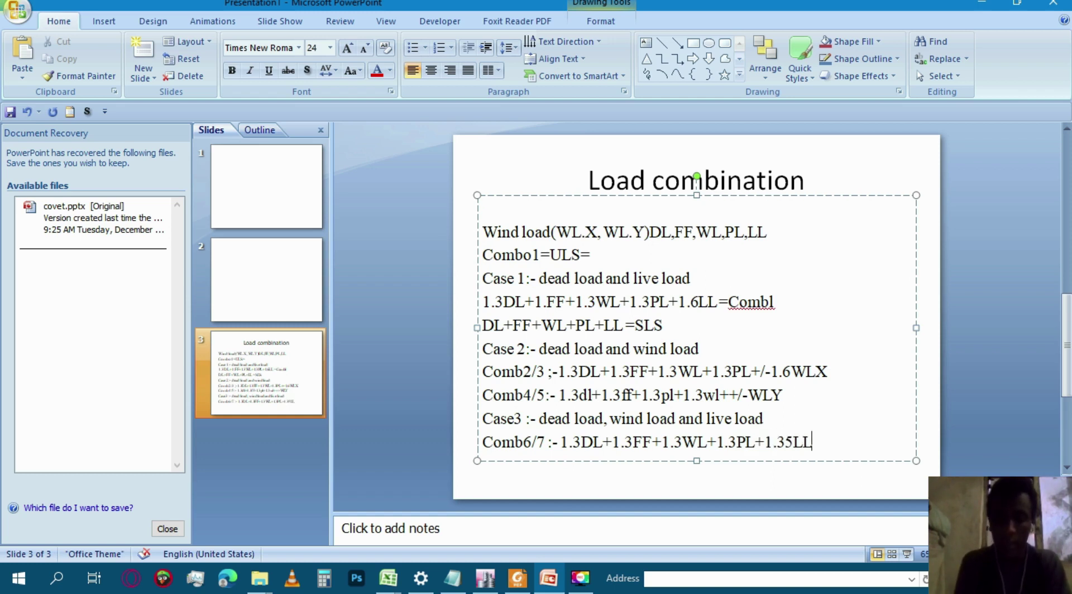
text(+1.35)
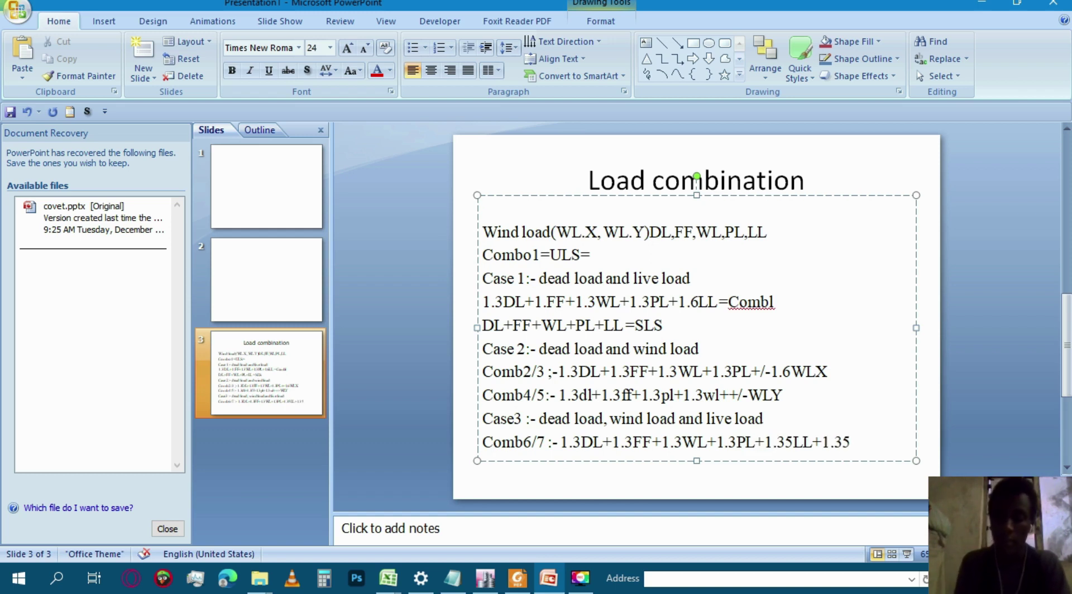
text(WLX)
key(Left)
key(Left)
key(Left)
key(Left)
key(Left)
key(Left)
key(Left)
text(/-)
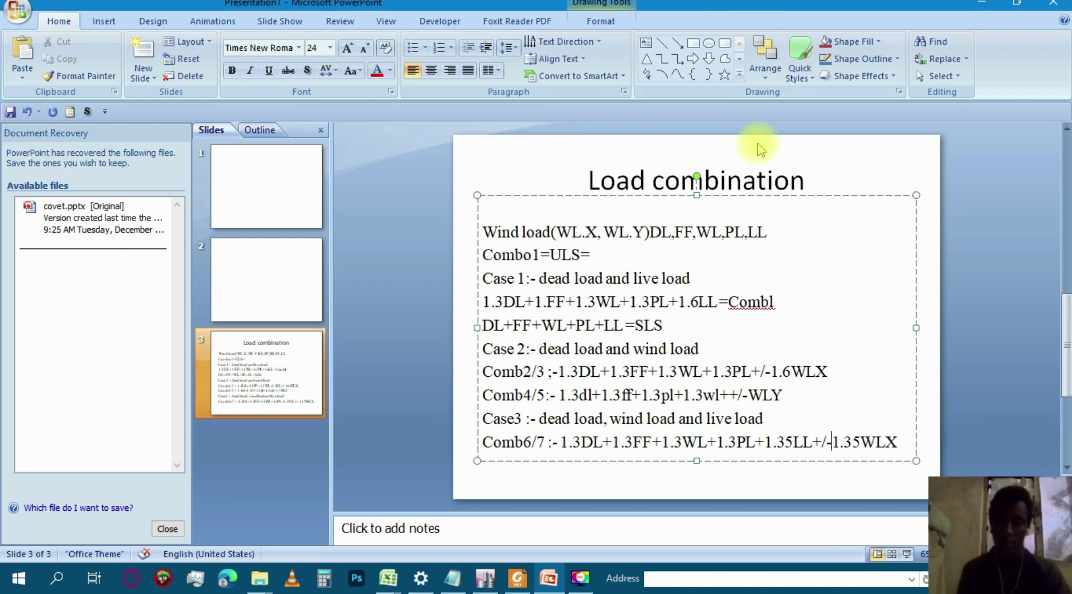
Stretch the text box upward and downward so it fits more lines.
drag(697, 195, 697, 179)
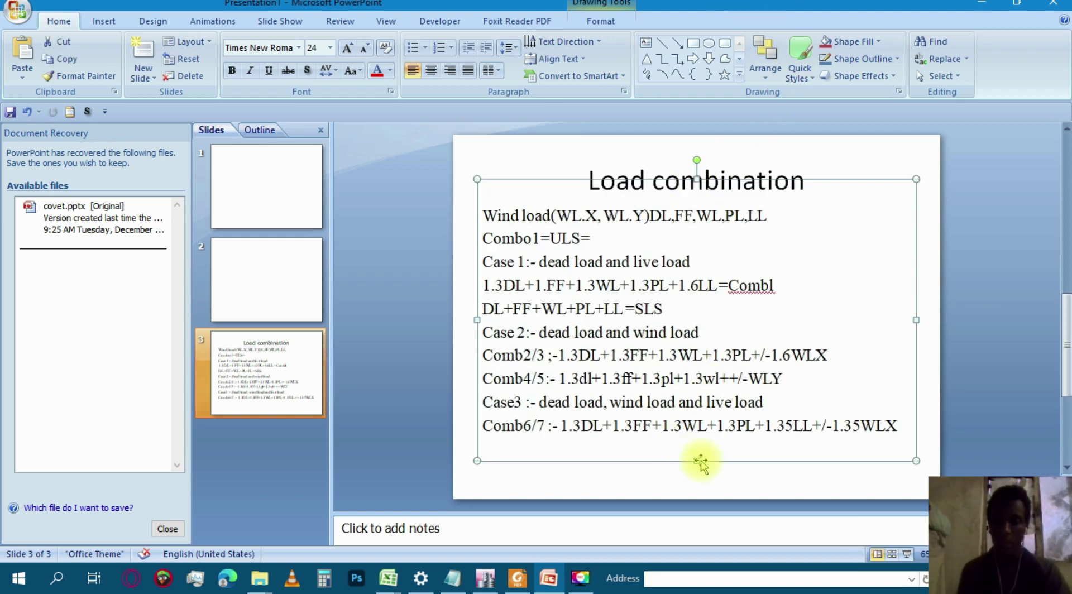
drag(698, 460, 700, 484)
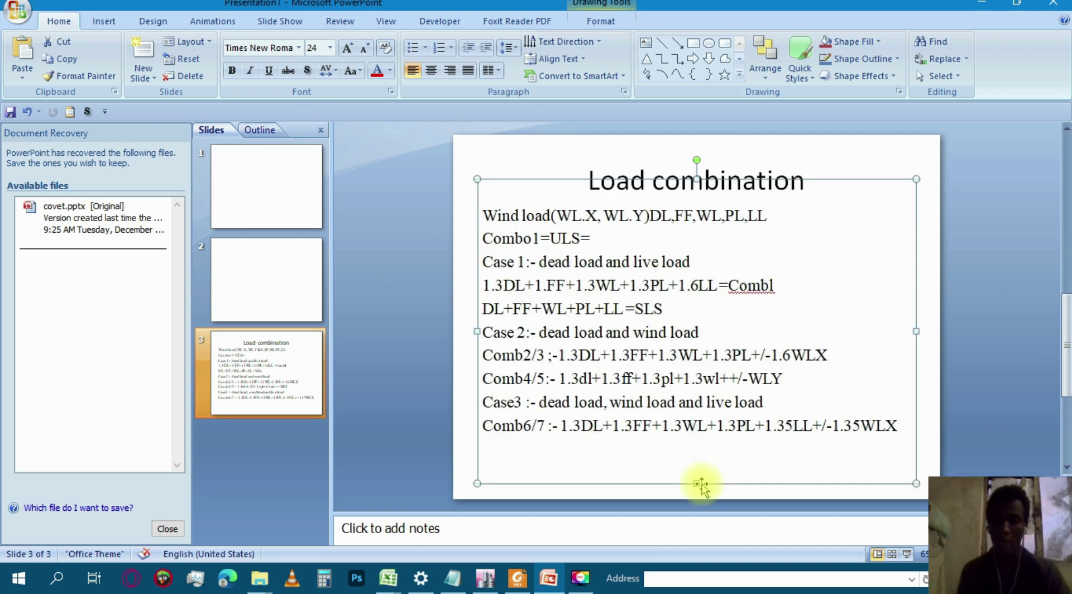
click(898, 423)
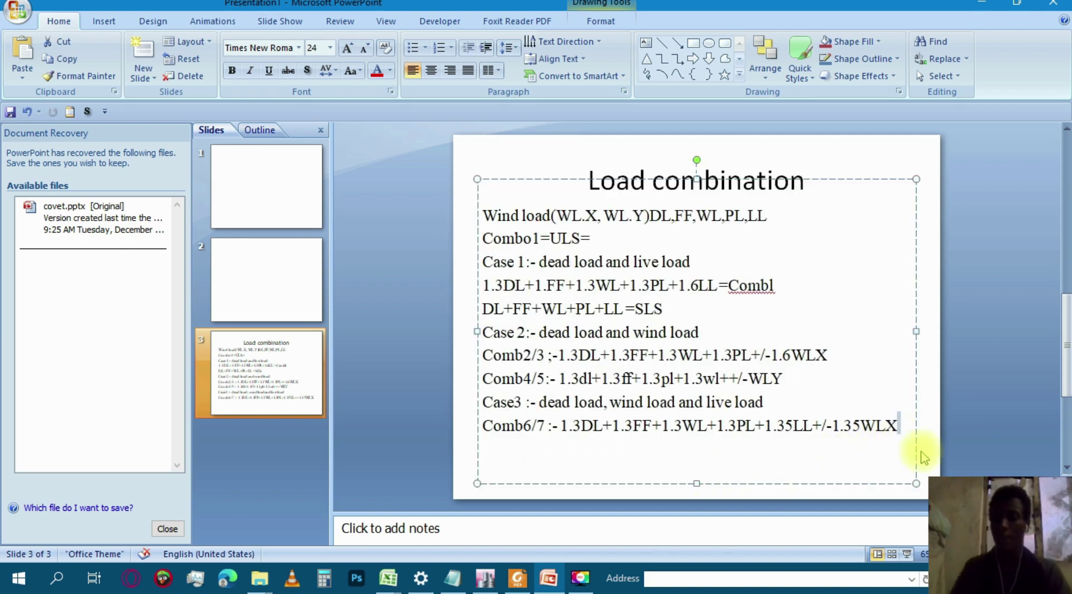
click(899, 425)
Add a Comb8/9 line reading 1.3DL+1.3FF+1.3PL+1.3WL+1.35LL+/-1.35WLY below Comb6/7.
key(Return)
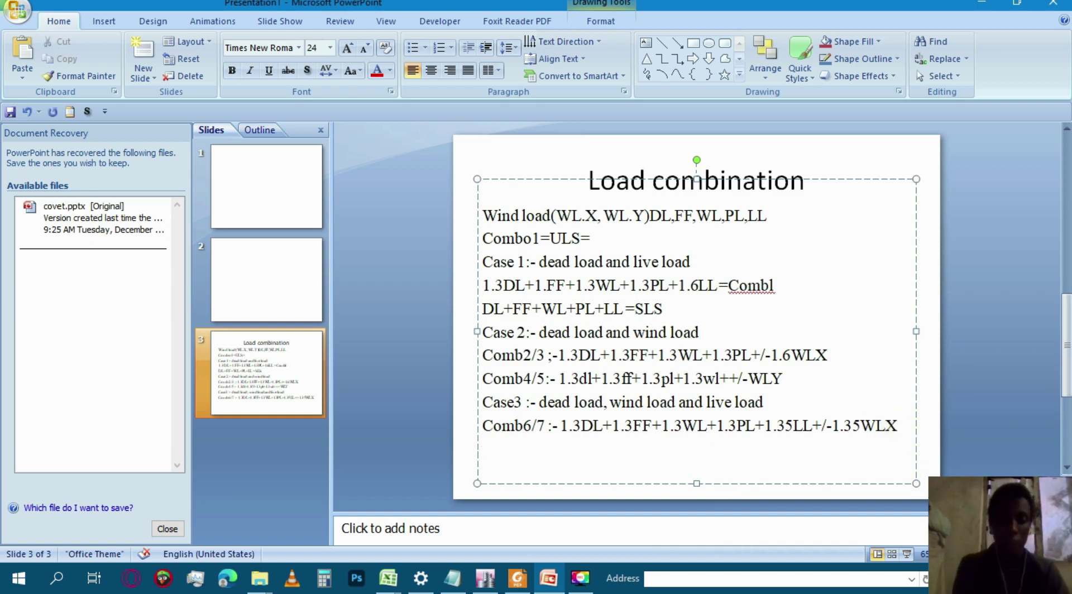
text(Com)
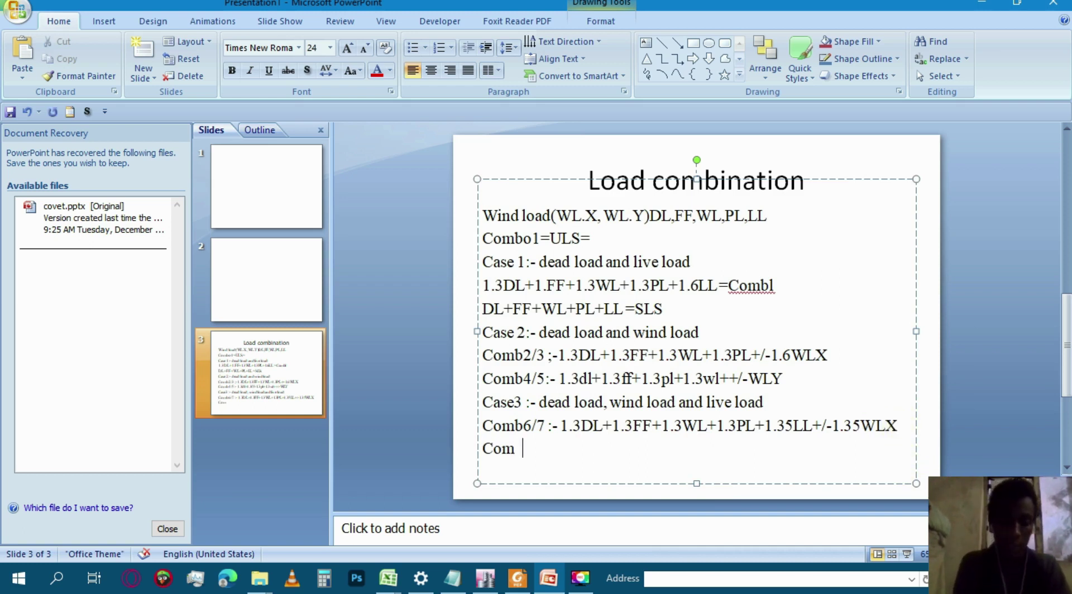
key(BackSpace)
text(b)
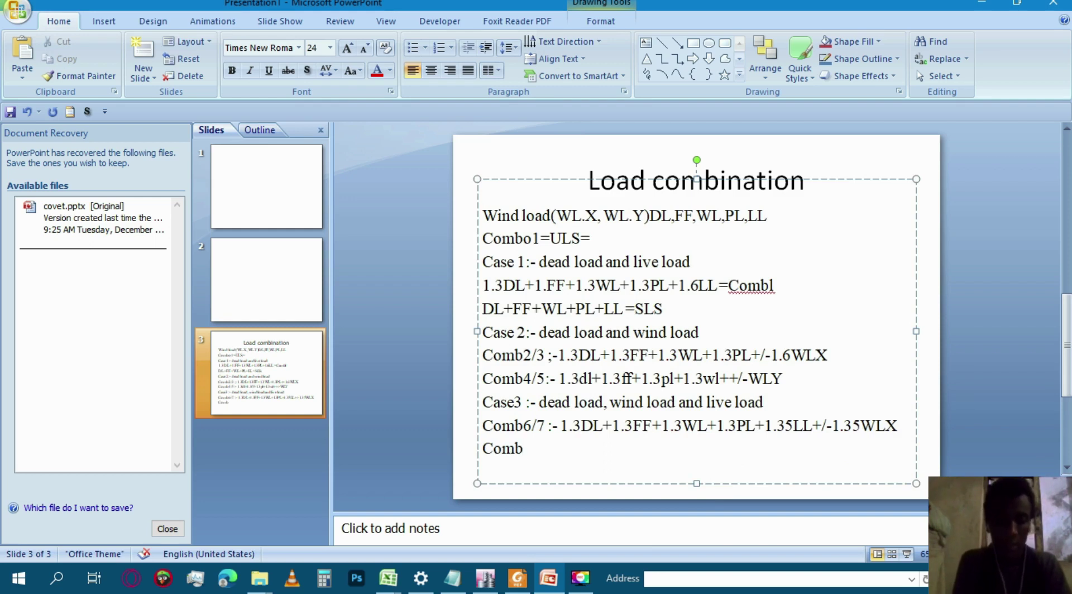
text(8/9 :-)
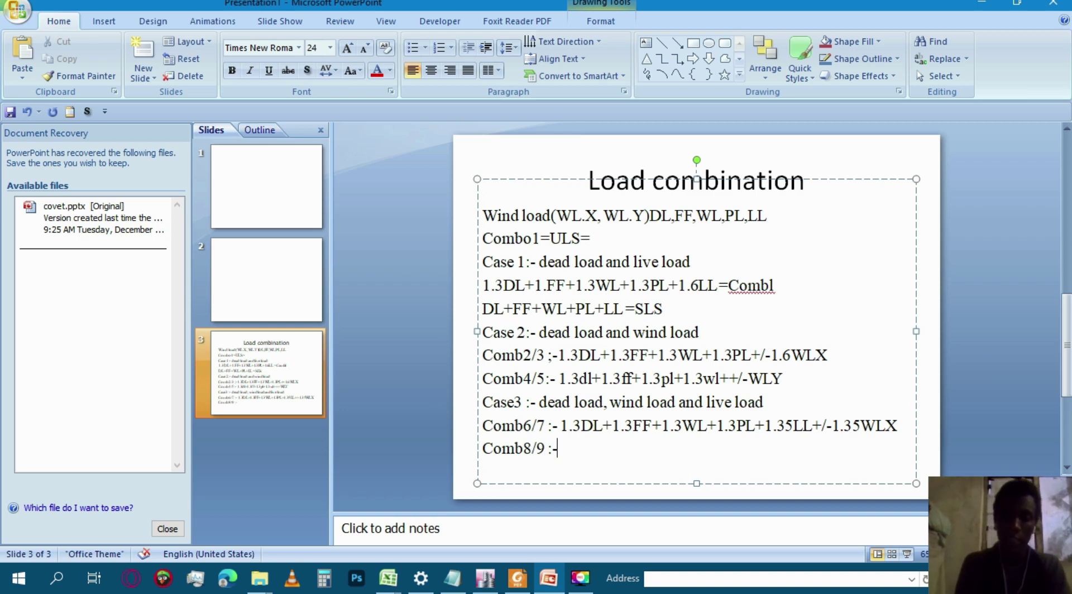
text(1.3d)
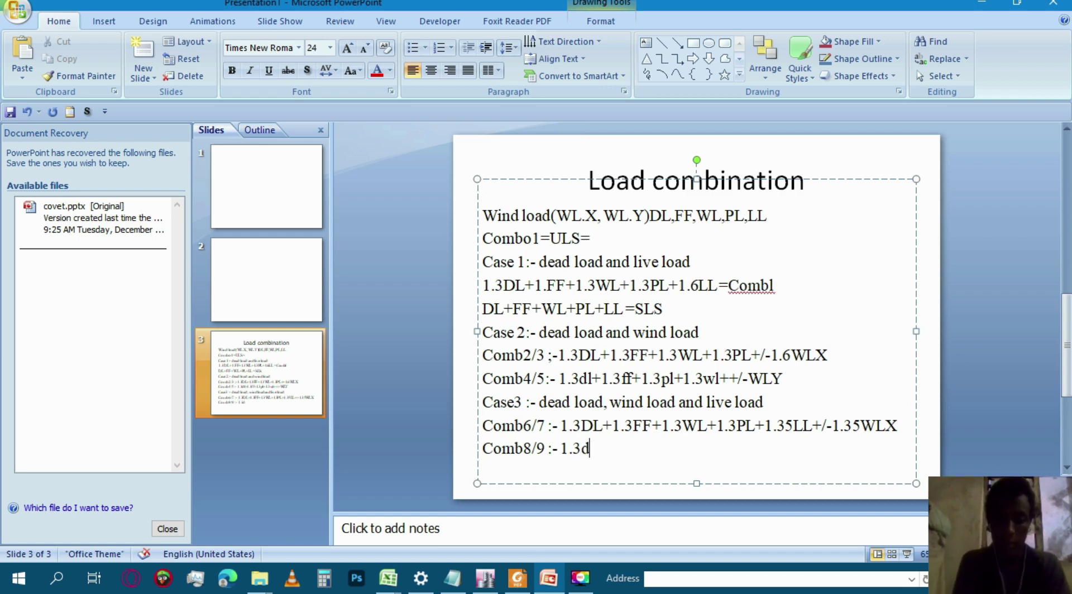
key(BackSpace)
text(DL+1.3)
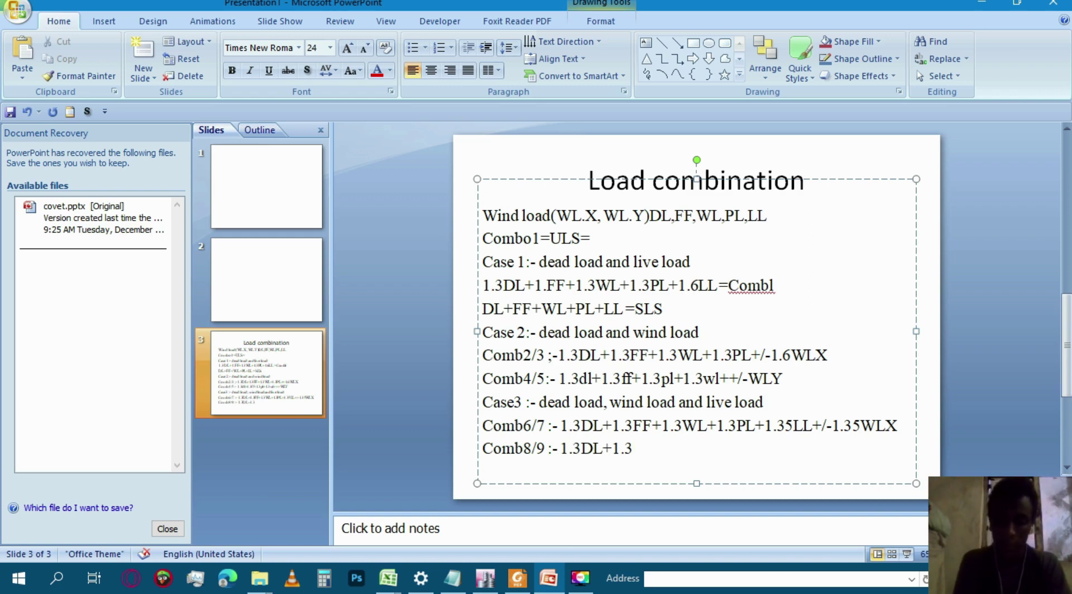
text(FF+)
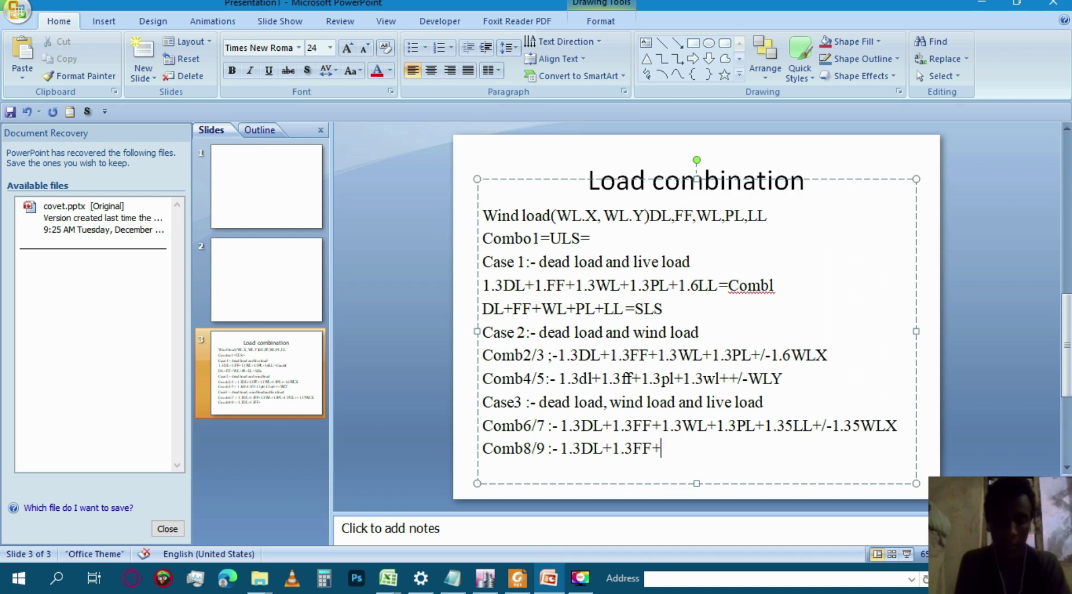
text(1.3P)
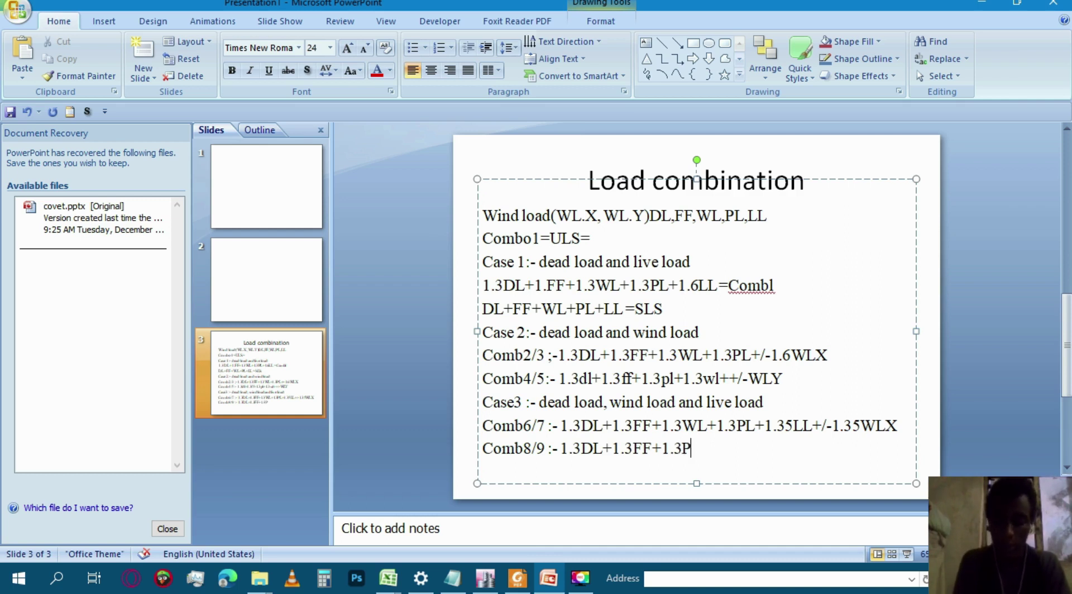
text(L+1.3)
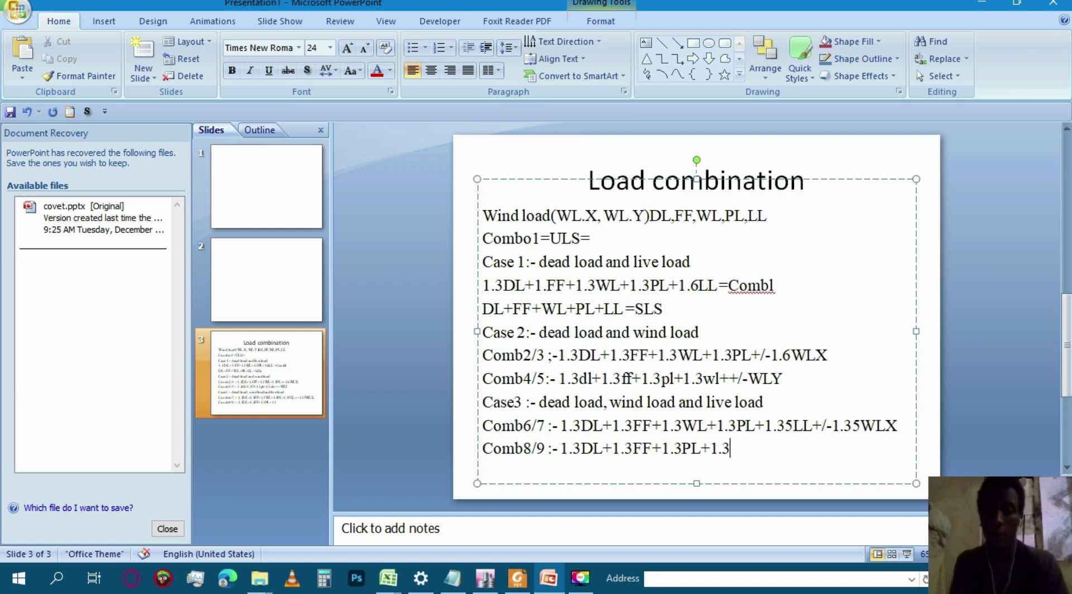
text(W)
text(L+)
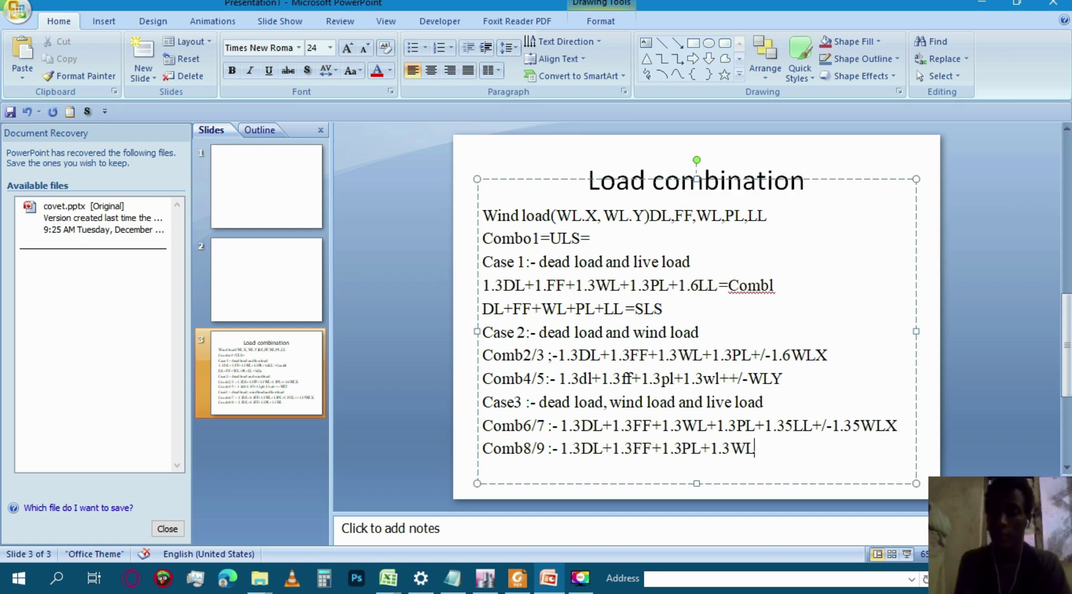
text(1.)
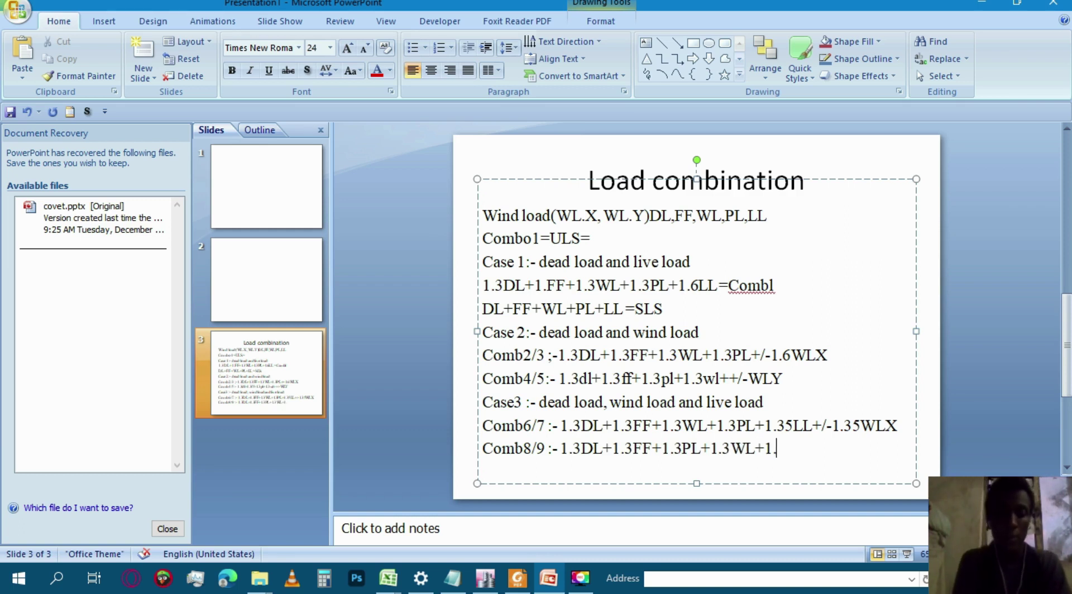
text(35LL)
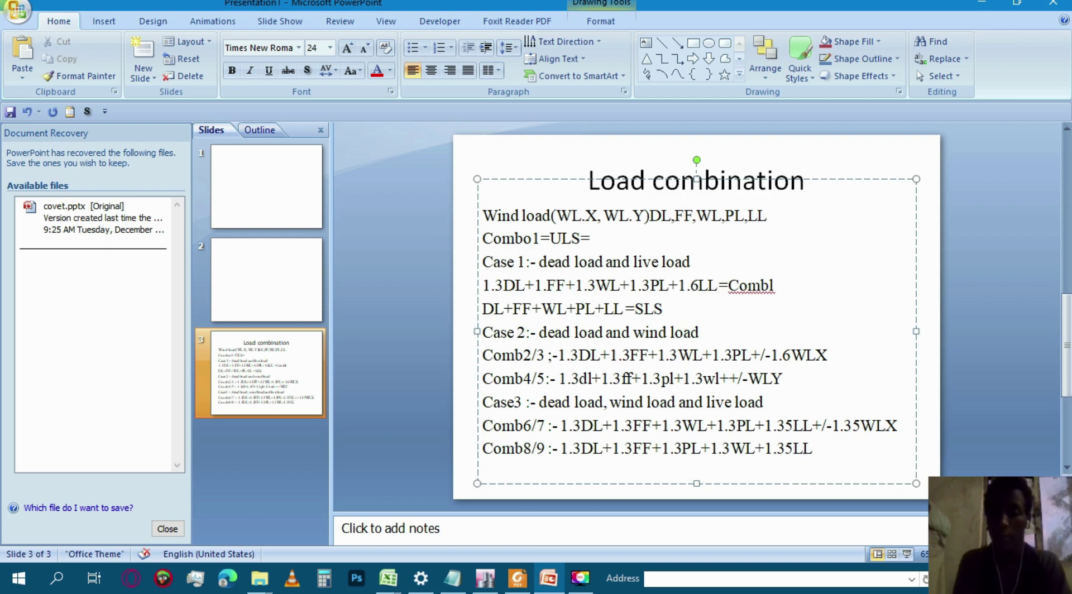
text(+/)
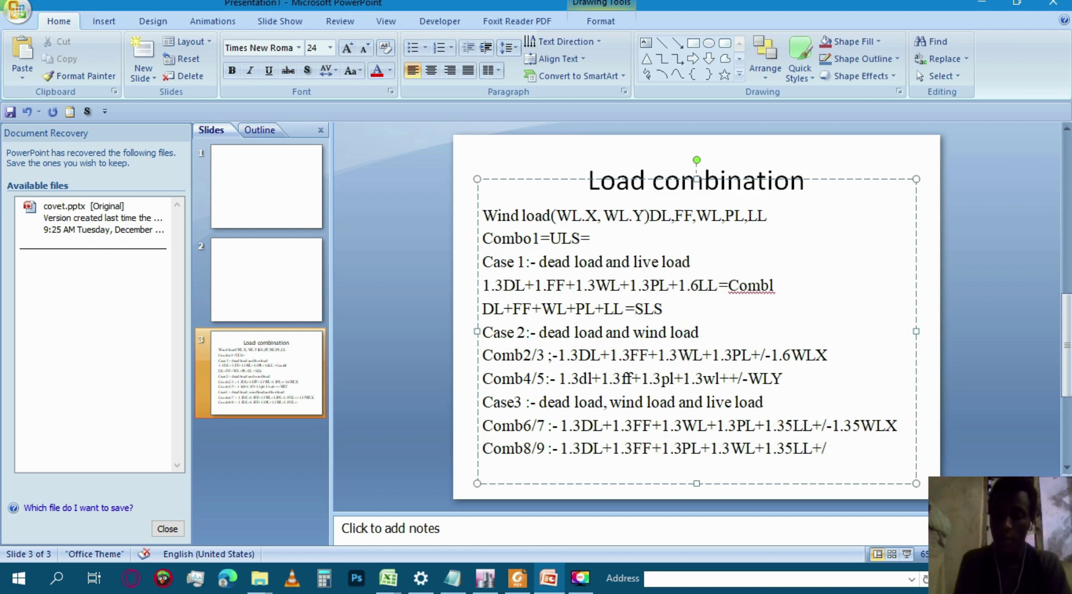
text(-1.35)
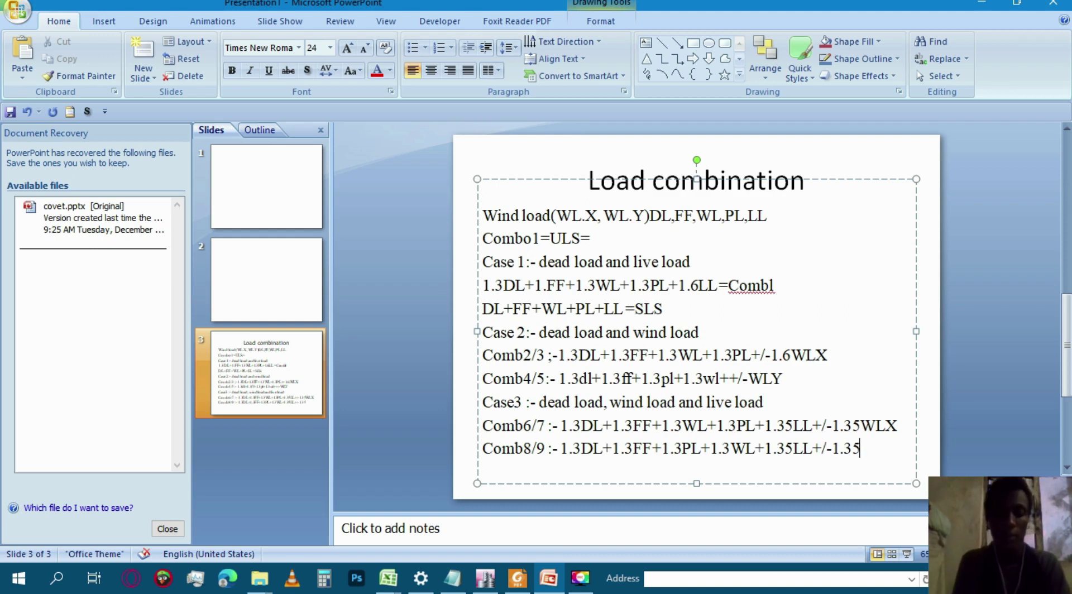
text(WLY)
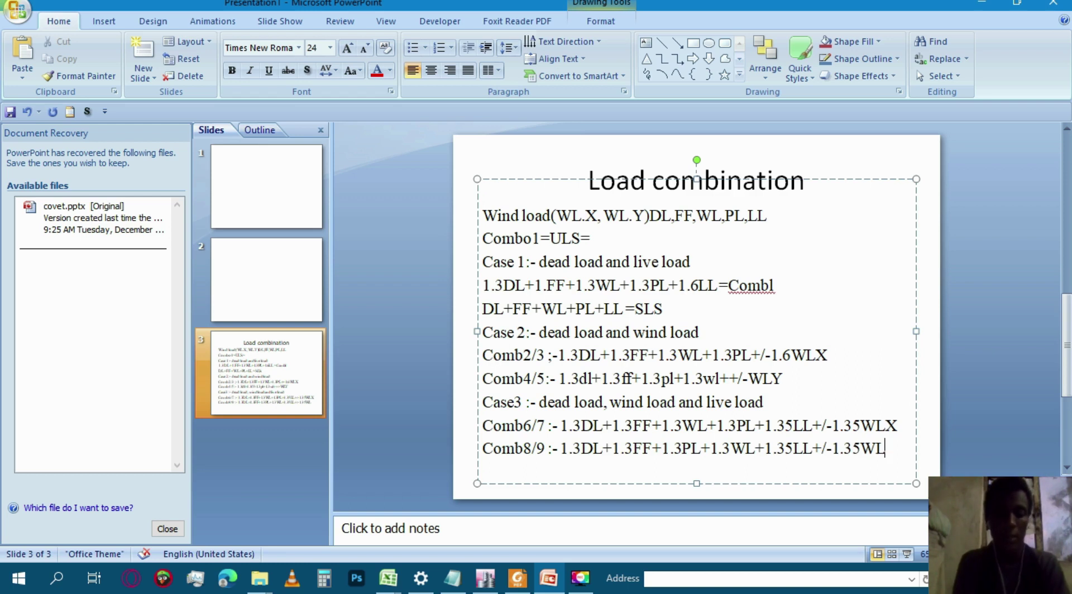